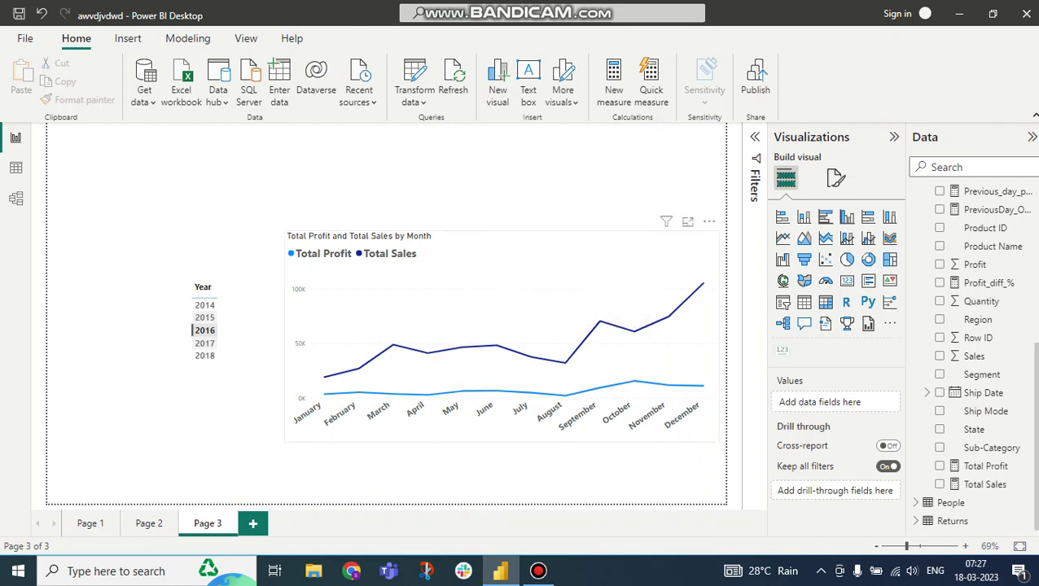
Review the DAX formulas of the Total Profit and Total Sales measures used in the line chart
{"action": "left_click", "coordinate": [521, 256]}
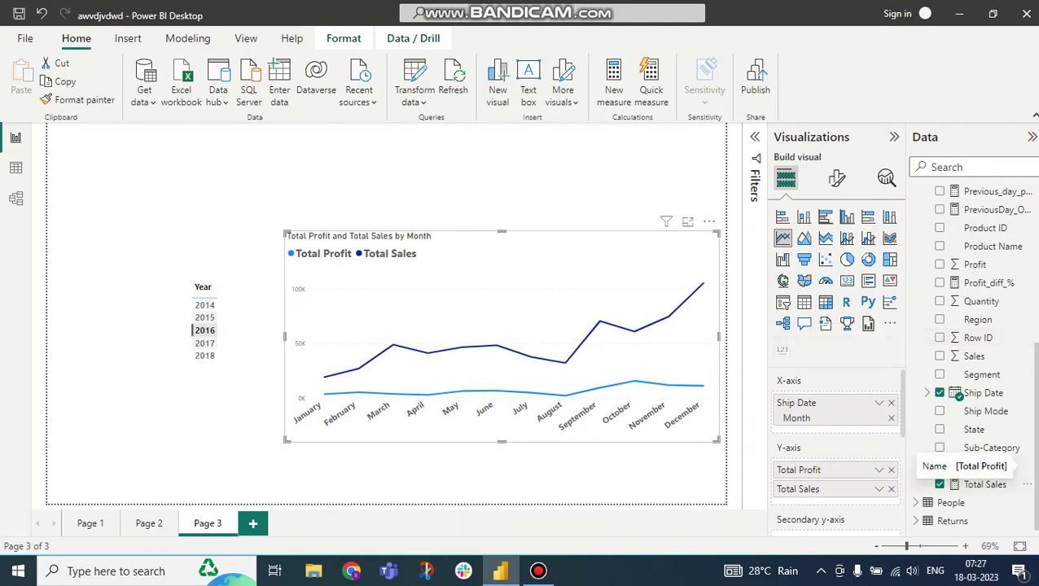
{"action": "left_click", "coordinate": [985, 467]}
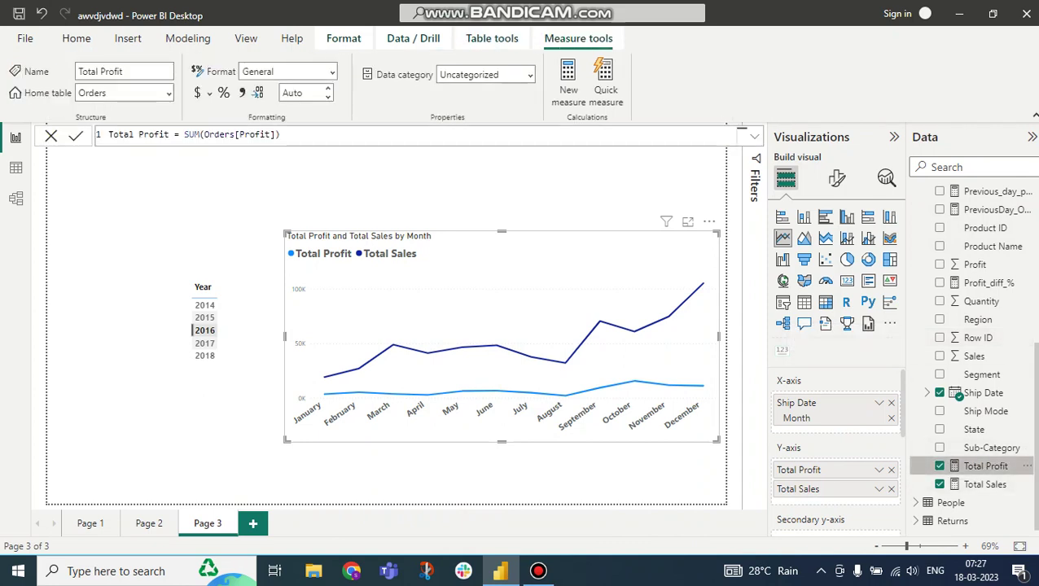
{"action": "left_click", "coordinate": [985, 484]}
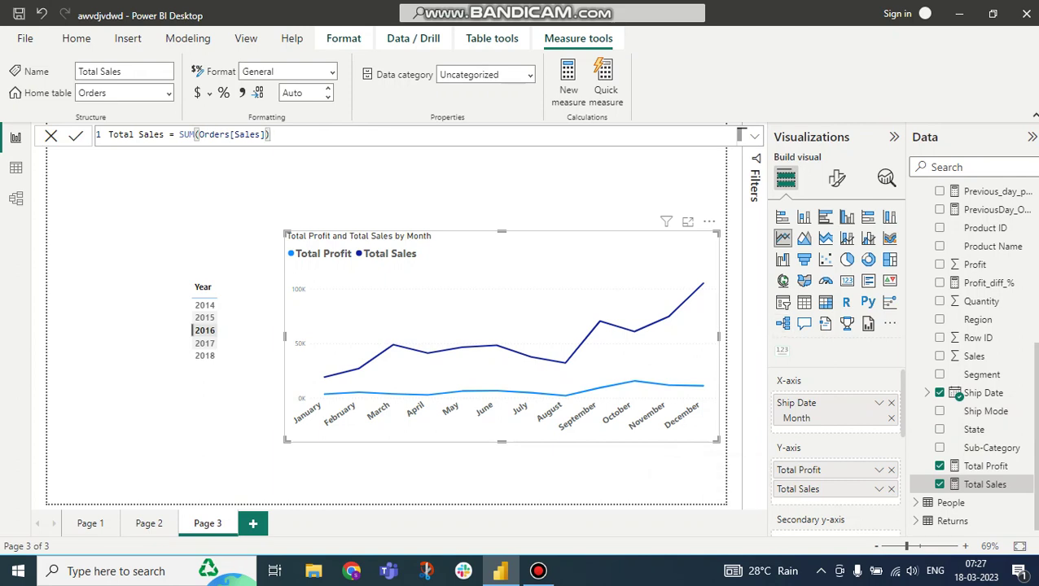
{"action": "key", "text": "Escape"}
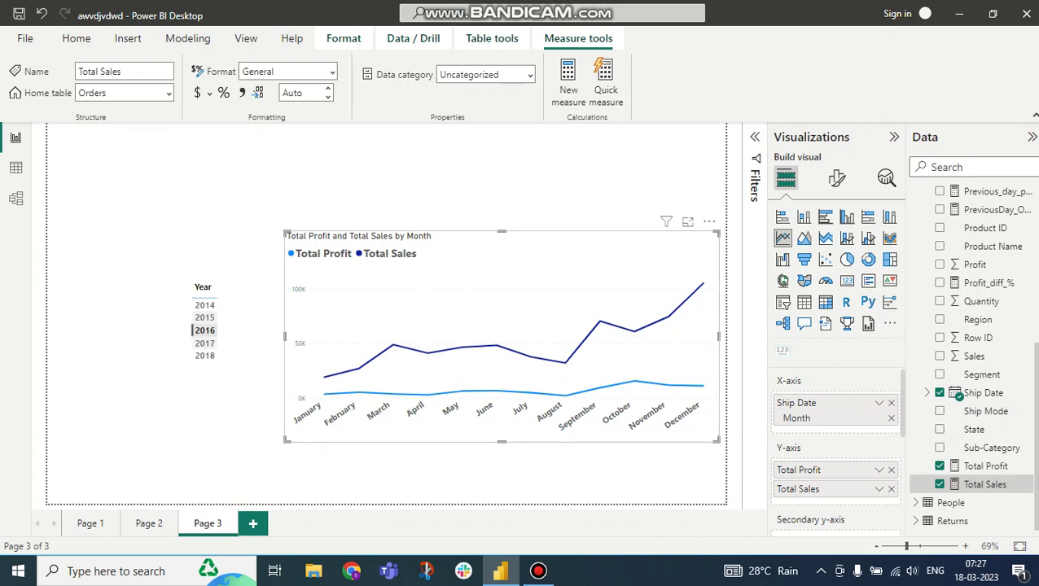
{"action": "left_click", "coordinate": [456, 180]}
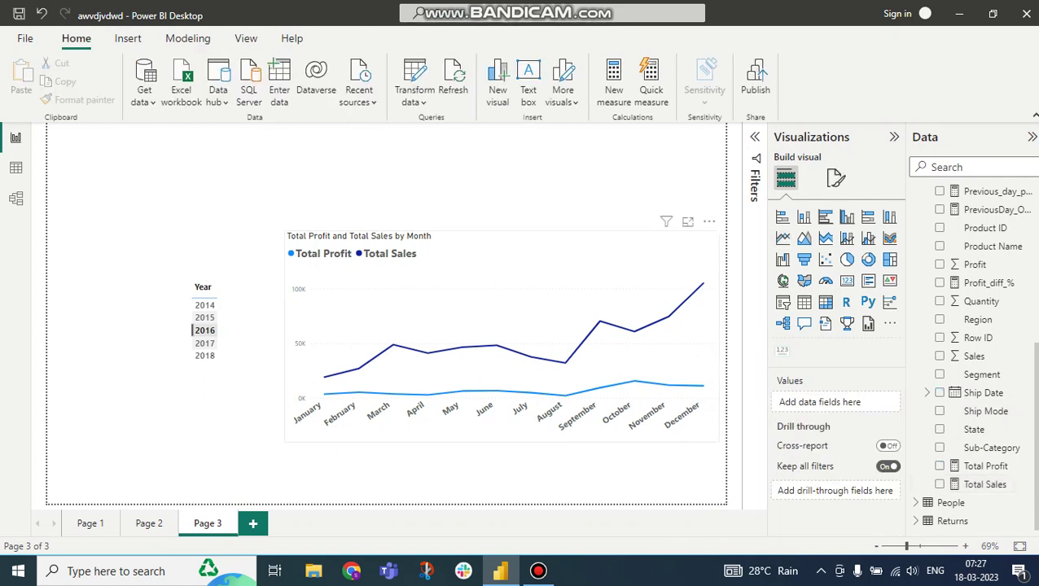
Highlight the Total Sales and Total Profit series in turn through the line chart's legend, clearing each highlight and deselecting the chart
{"action": "left_click", "coordinate": [502, 302]}
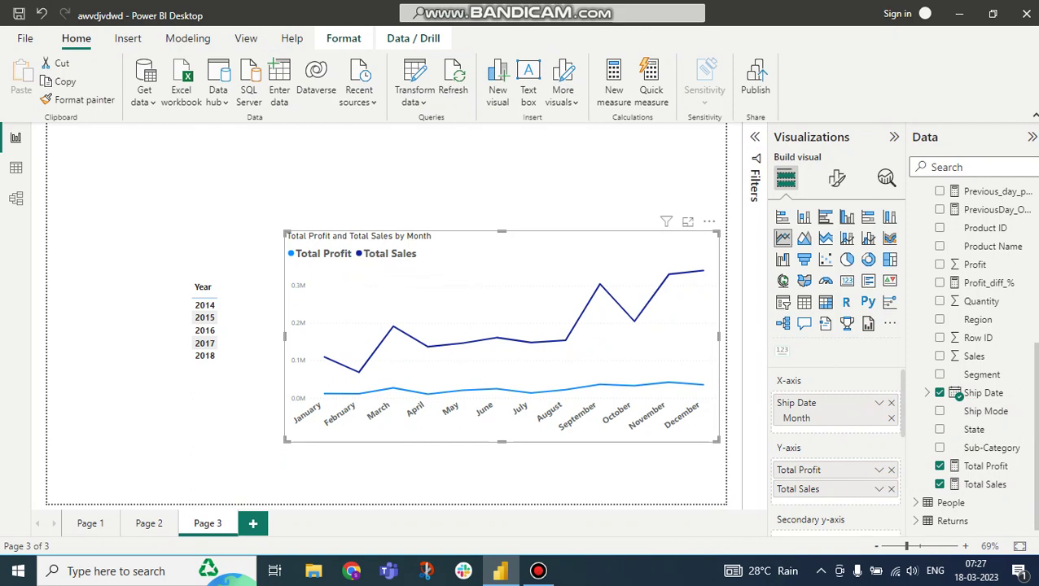
{"action": "left_click", "coordinate": [389, 254]}
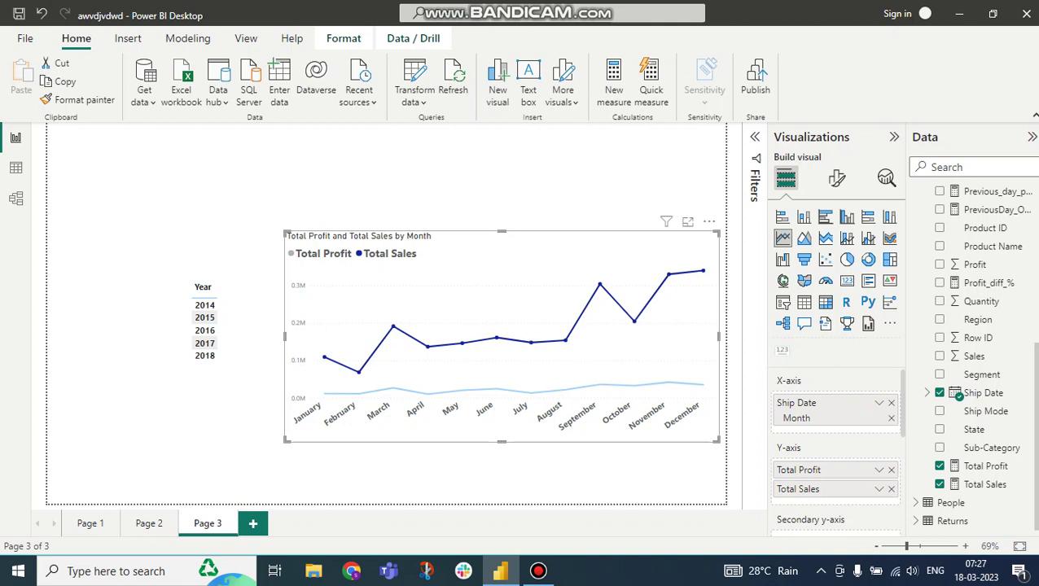
{"action": "left_click", "coordinate": [389, 254]}
{"action": "left_click", "coordinate": [323, 254]}
{"action": "left_click", "coordinate": [323, 254]}
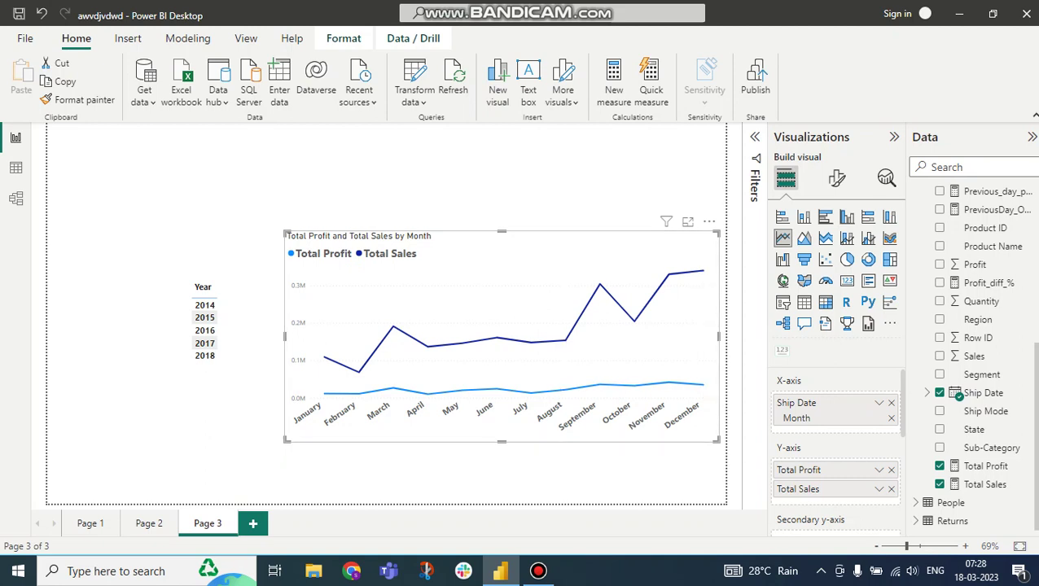
{"action": "left_click", "coordinate": [502, 475]}
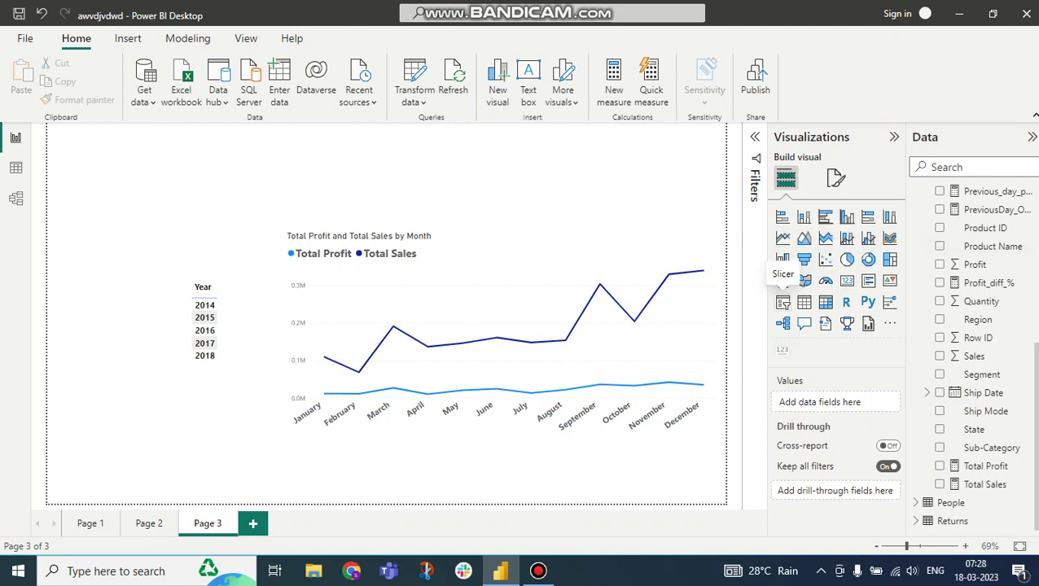
Try to fill a new slicer with the Total Profit measure, and remove the empty slicer
{"action": "left_click", "coordinate": [783, 303]}
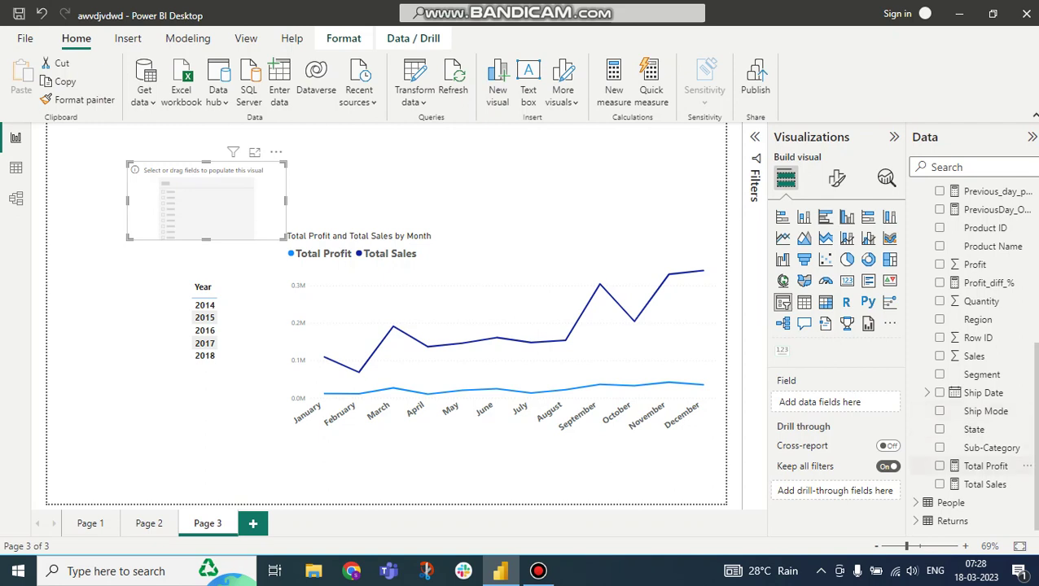
{"action": "left_click_drag", "start_coordinate": [985, 467], "coordinate": [221, 204]}
{"action": "left_click_drag", "start_coordinate": [986, 466], "coordinate": [823, 400]}
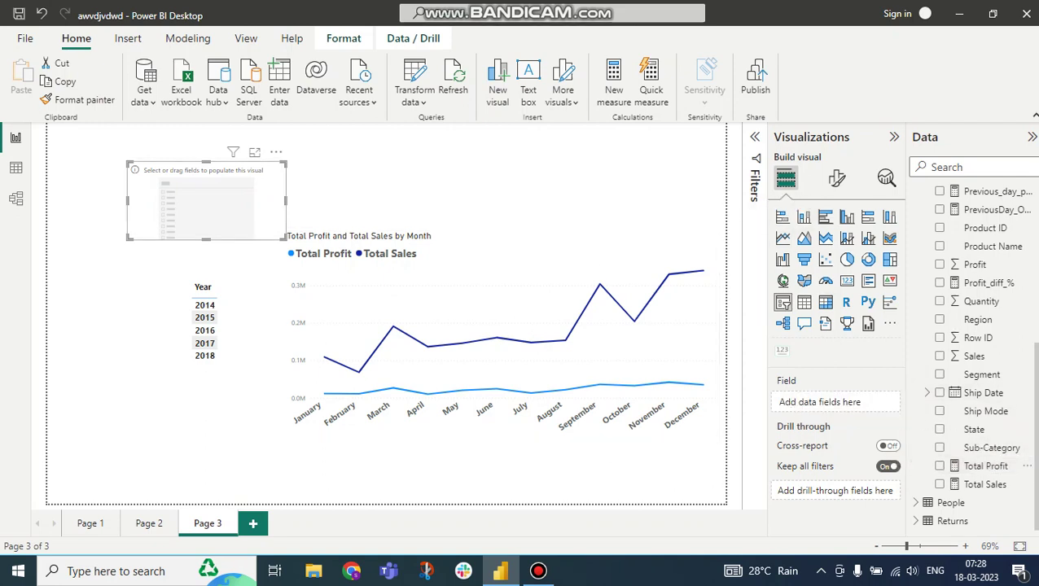
{"action": "left_click", "coordinate": [276, 152]}
{"action": "left_click", "coordinate": [321, 188]}
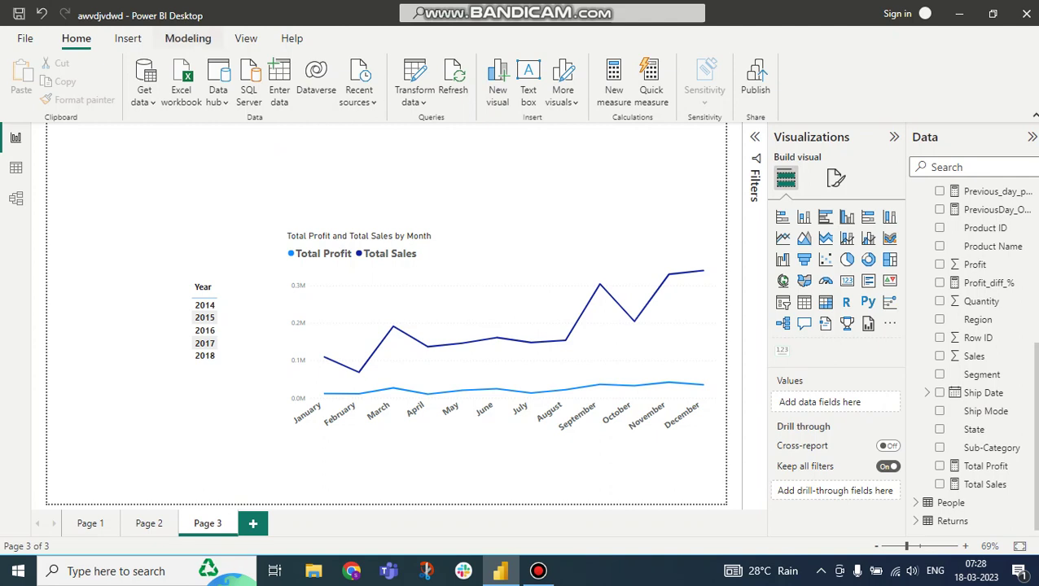
Create a fields parameter named Parameter from the Orders measures Total Profit and Total Sales, with its slicer added to this page
{"action": "left_click", "coordinate": [187, 38]}
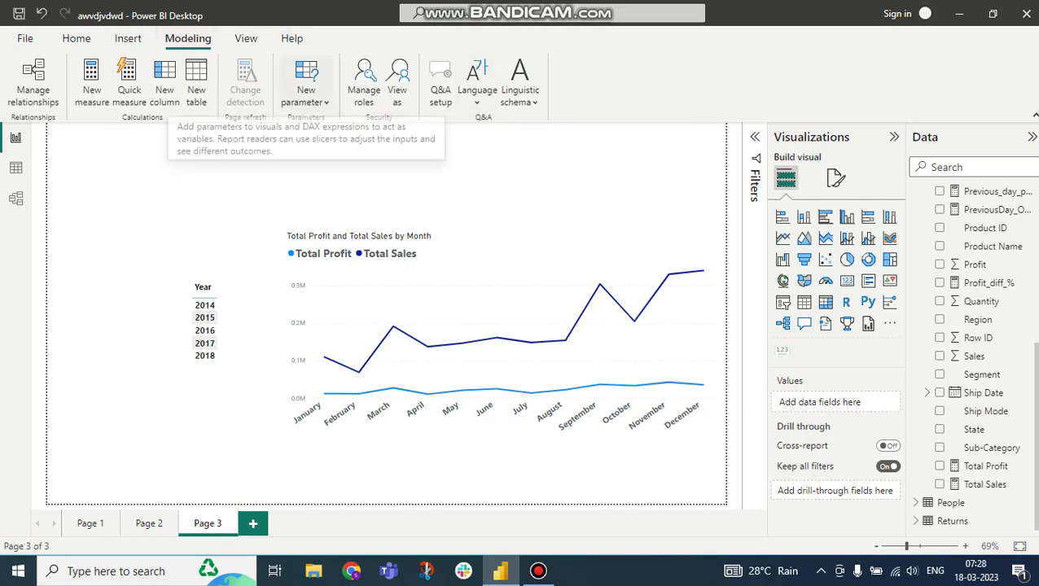
{"action": "left_click", "coordinate": [307, 81]}
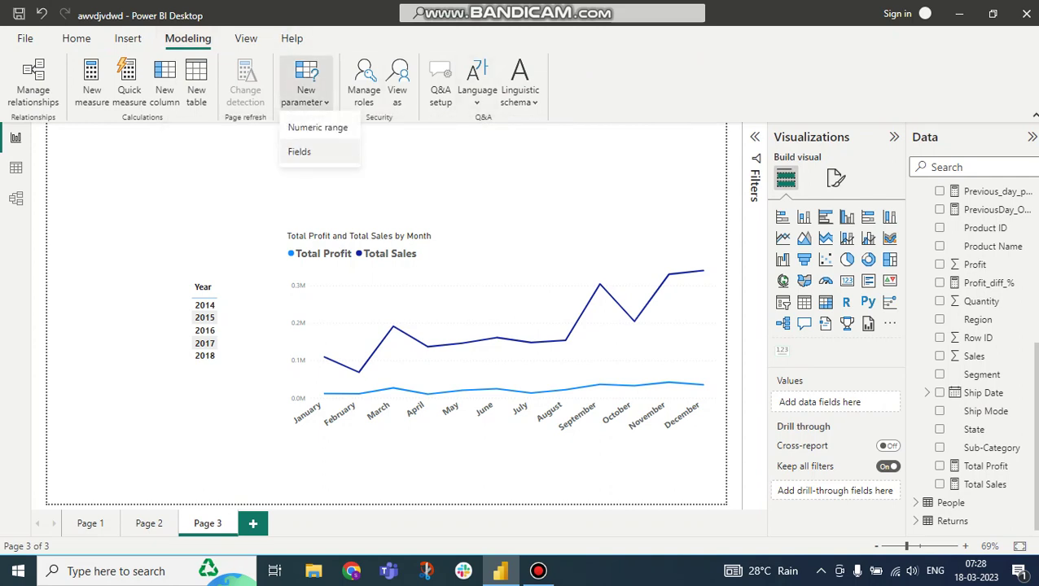
{"action": "left_click", "coordinate": [300, 151]}
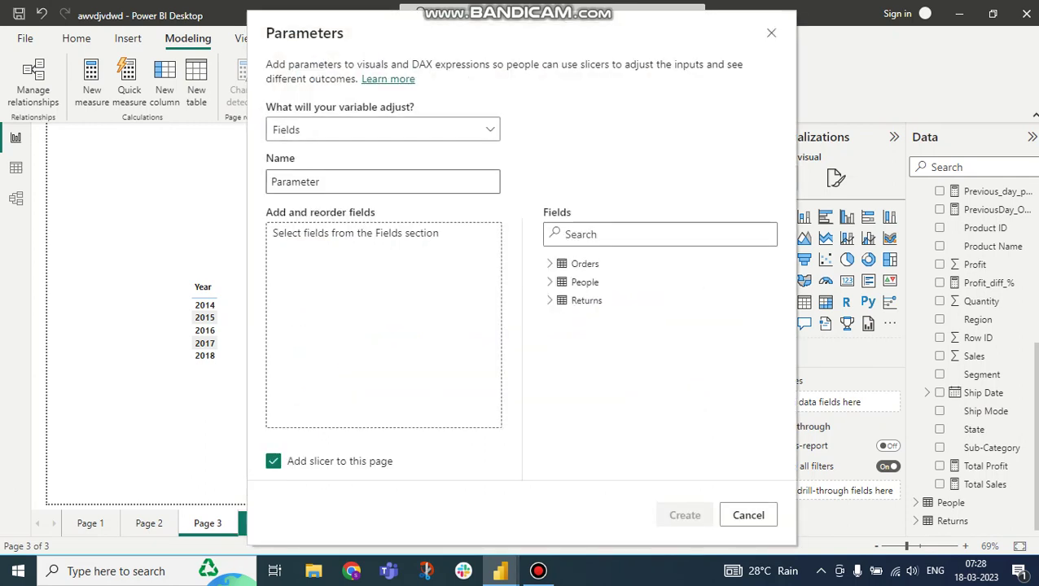
{"action": "left_click", "coordinate": [321, 182]}
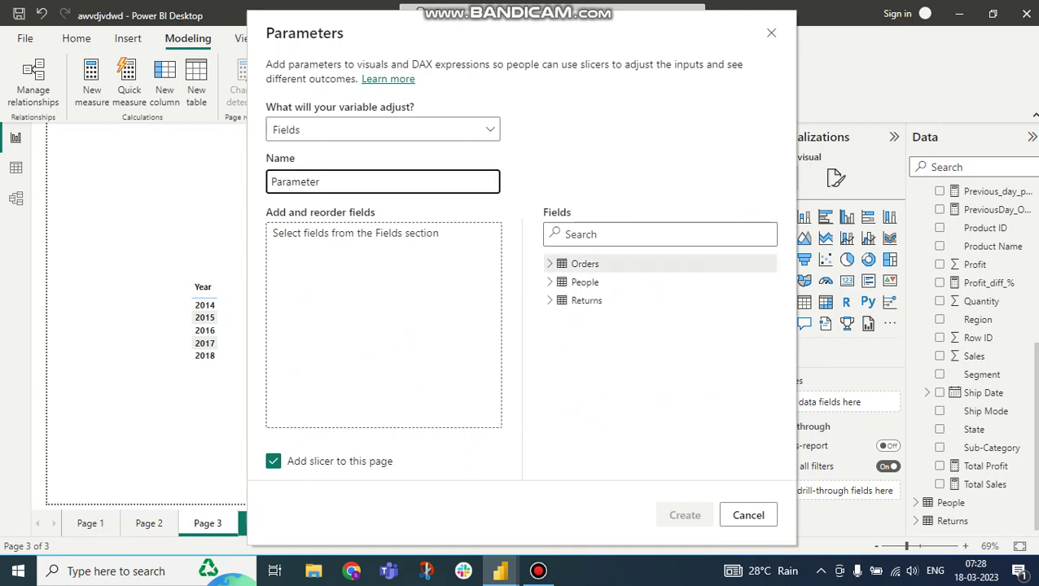
{"action": "left_click", "coordinate": [550, 263]}
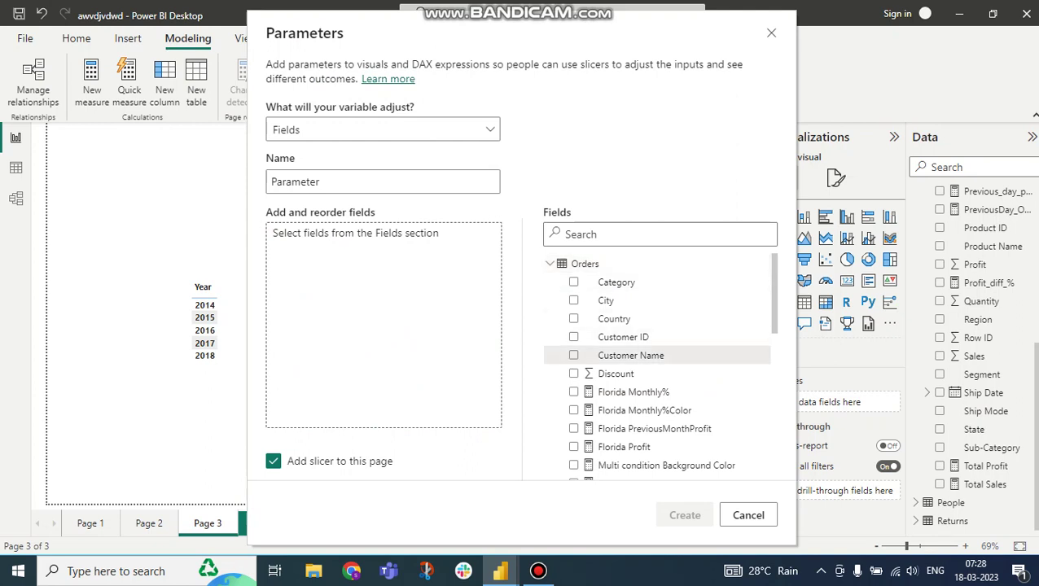
{"action": "scroll", "coordinate": [635, 353], "scroll_direction": "down", "scroll_amount": 5}
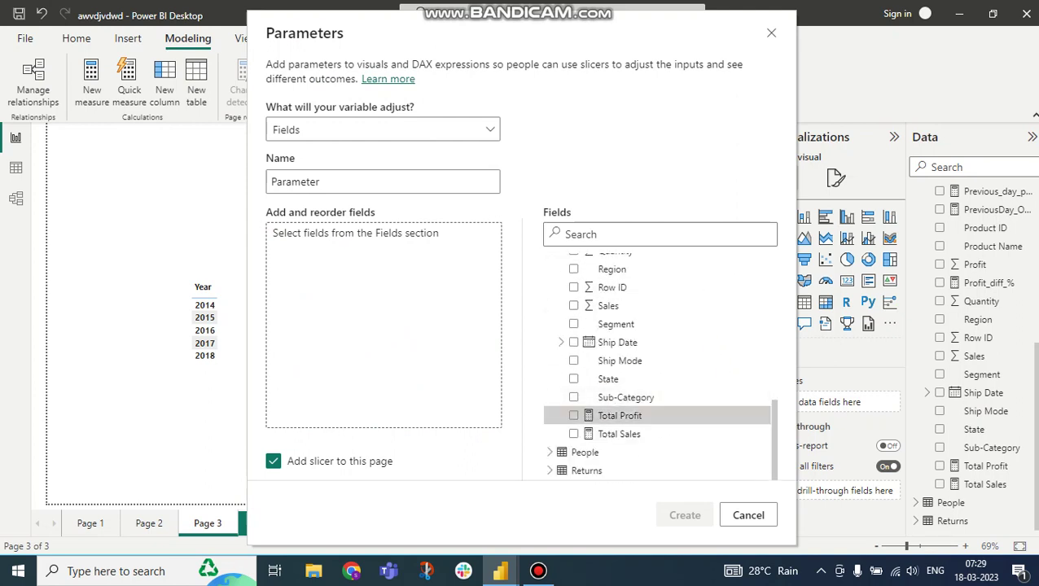
{"action": "left_click_drag", "start_coordinate": [620, 415], "coordinate": [358, 245]}
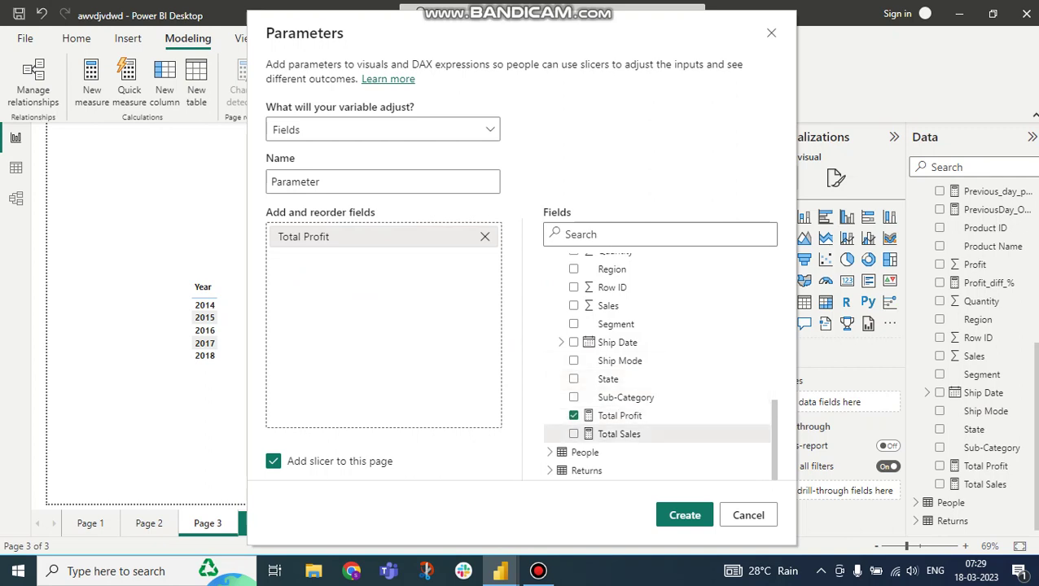
{"action": "left_click_drag", "start_coordinate": [619, 434], "coordinate": [358, 262]}
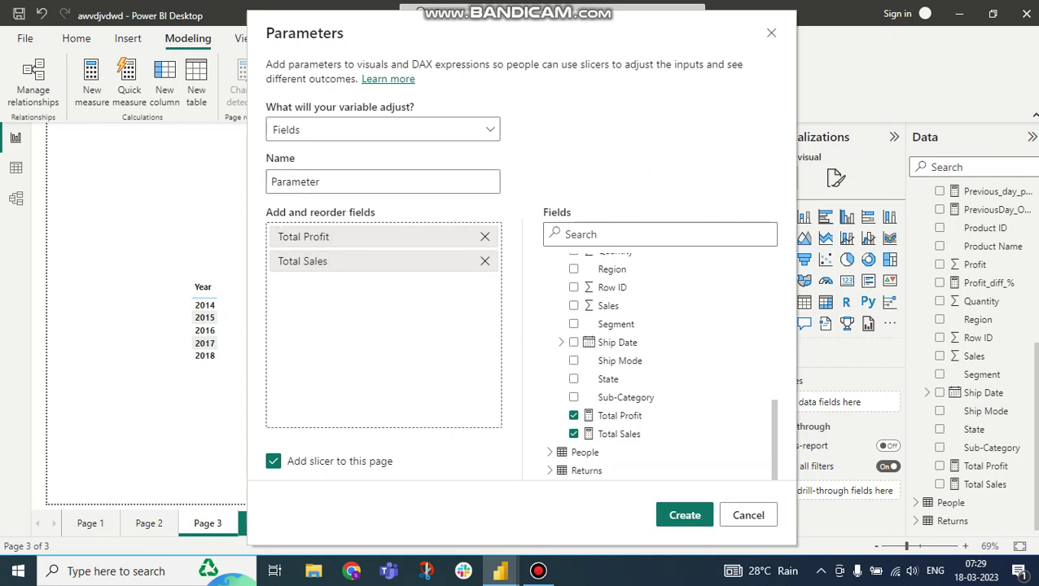
{"action": "left_click", "coordinate": [684, 515]}
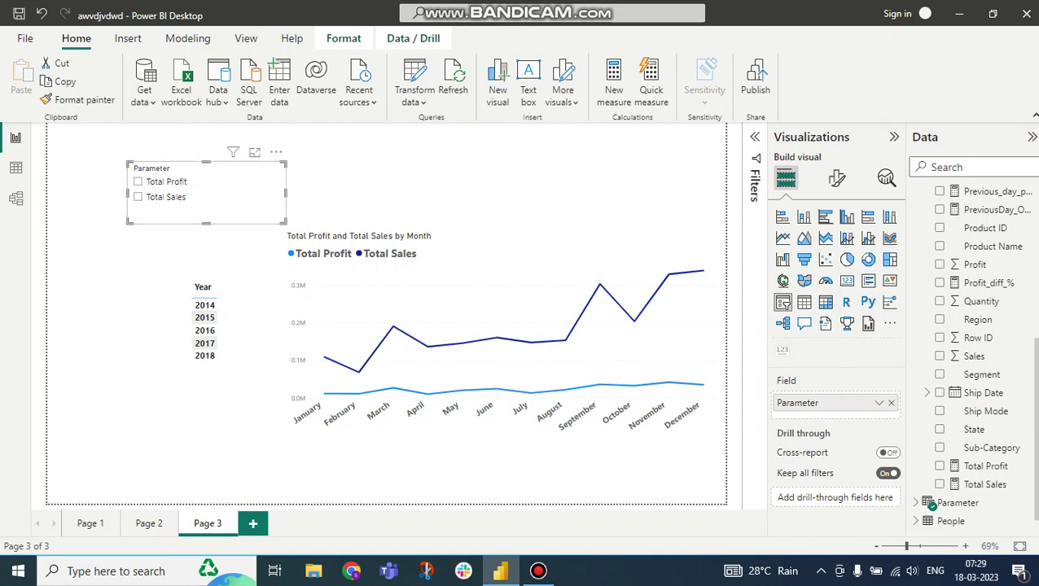
Format the Parameter slicer's values as bold with font size 15
{"action": "left_click", "coordinate": [838, 177]}
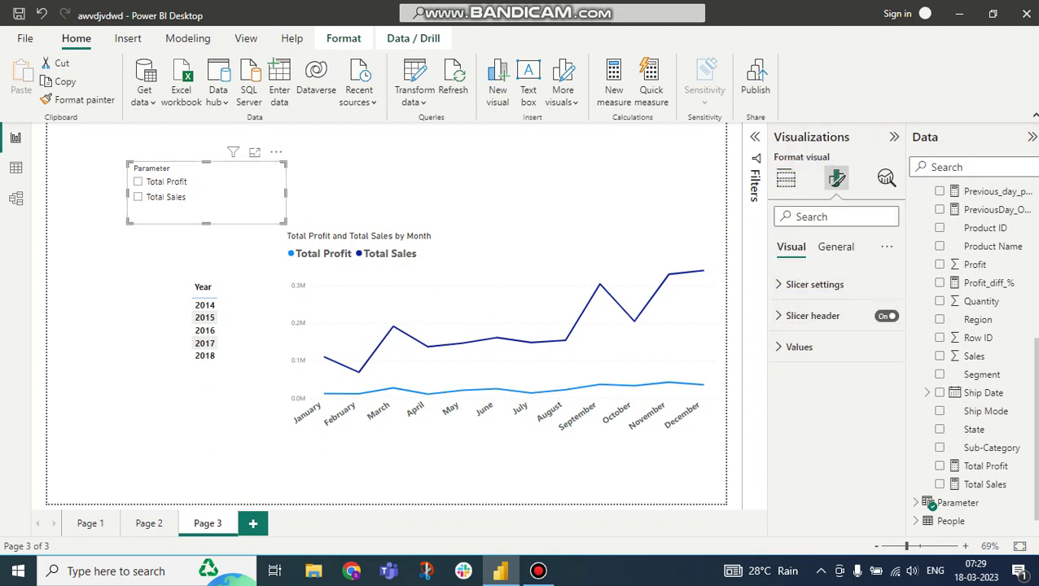
{"action": "left_click", "coordinate": [813, 316]}
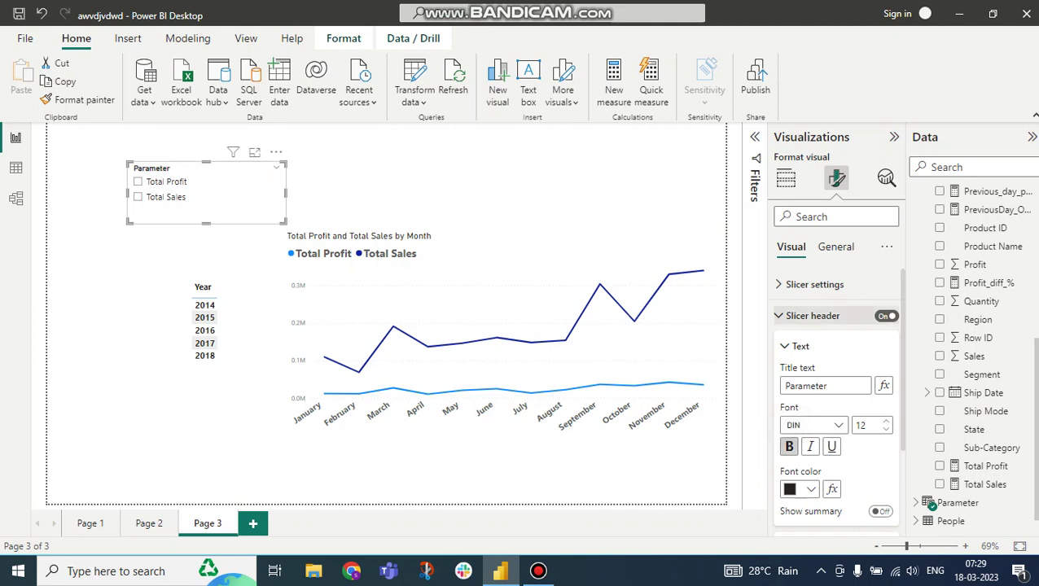
{"action": "left_click", "coordinate": [813, 316]}
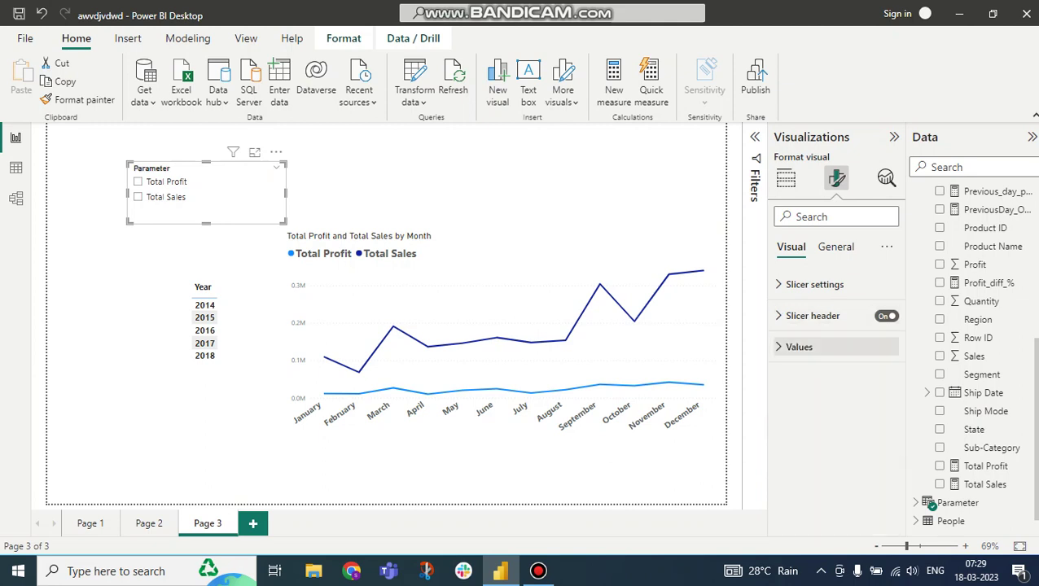
{"action": "left_click", "coordinate": [799, 347]}
{"action": "left_click", "coordinate": [789, 439]}
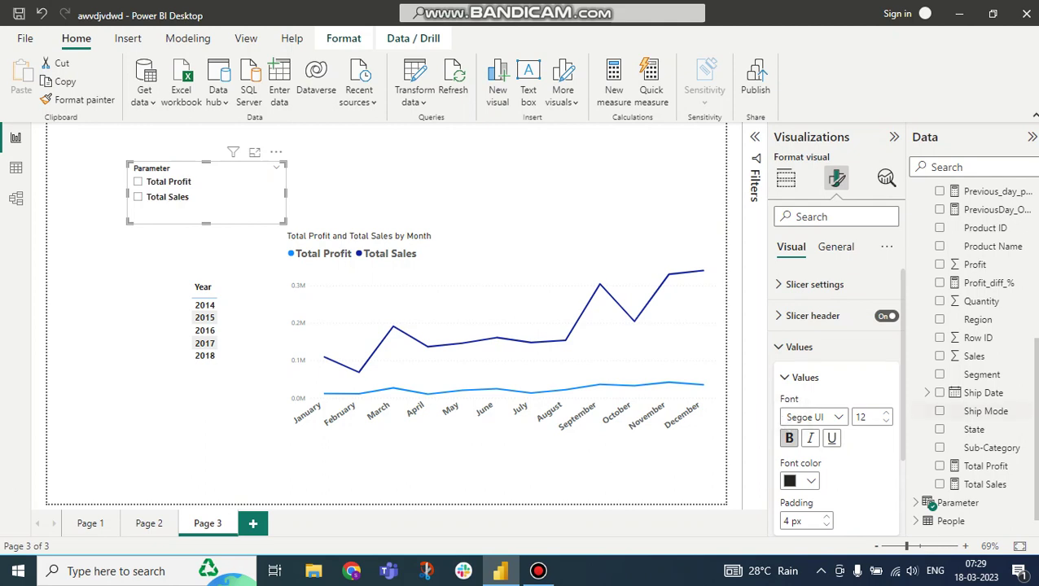
{"action": "left_click", "coordinate": [886, 413]}
{"action": "left_click", "coordinate": [886, 413]}
{"action": "left_click", "coordinate": [886, 412]}
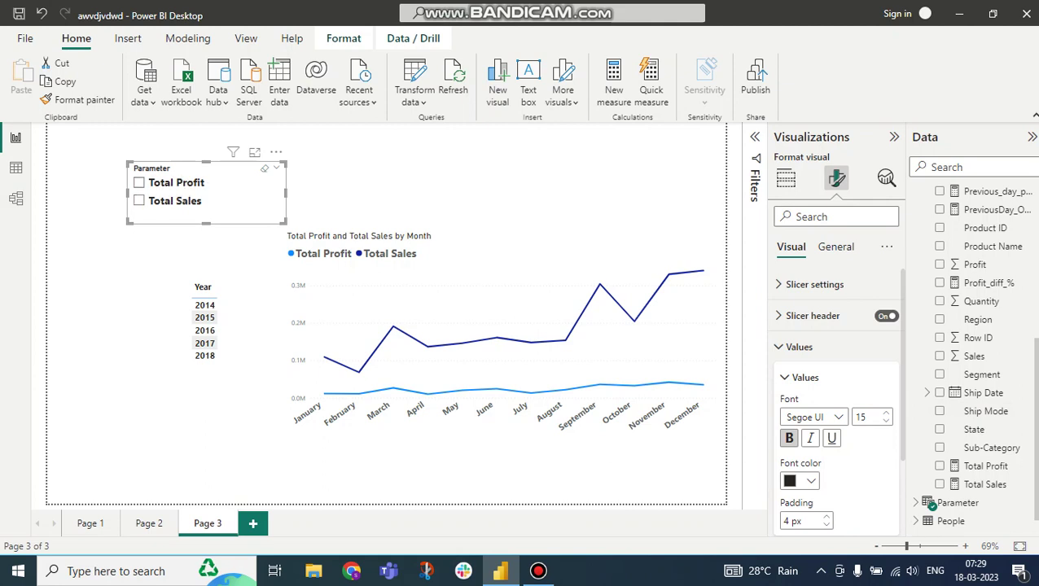
Test the Parameter slicer against the line chart by switching between Total Profit and Total Sales, ending on Total Sales
{"action": "left_click", "coordinate": [139, 183]}
{"action": "left_click", "coordinate": [140, 182]}
{"action": "left_click", "coordinate": [140, 200]}
{"action": "left_click", "coordinate": [140, 182]}
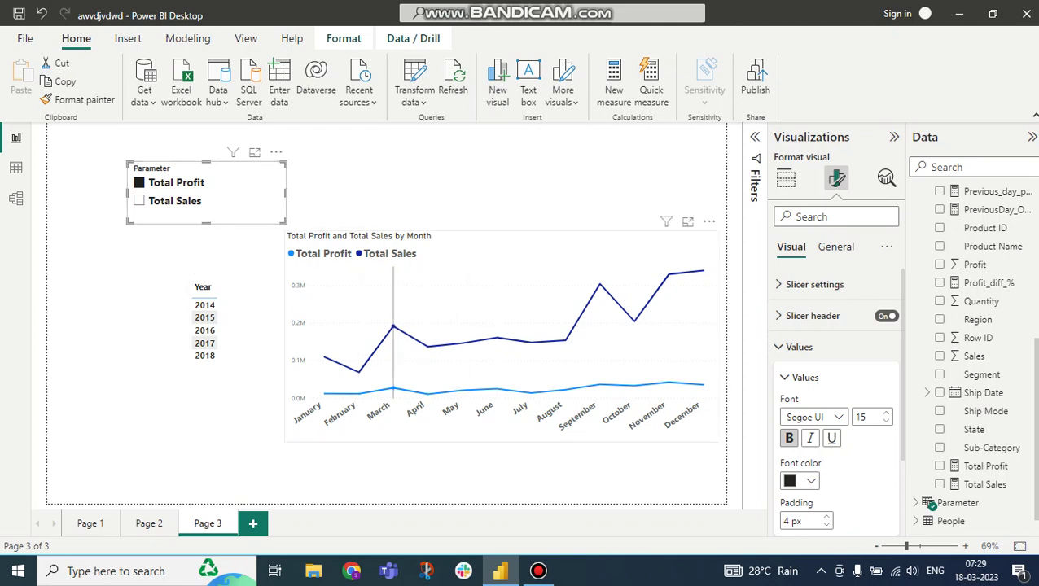
{"action": "mouse_move", "coordinate": [393, 326]}
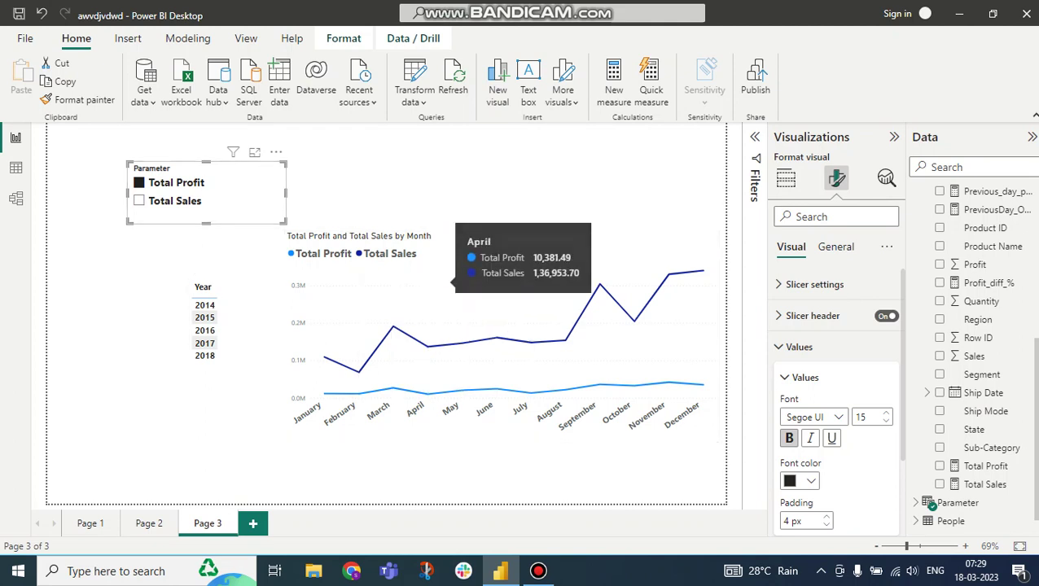
{"action": "left_click", "coordinate": [431, 190]}
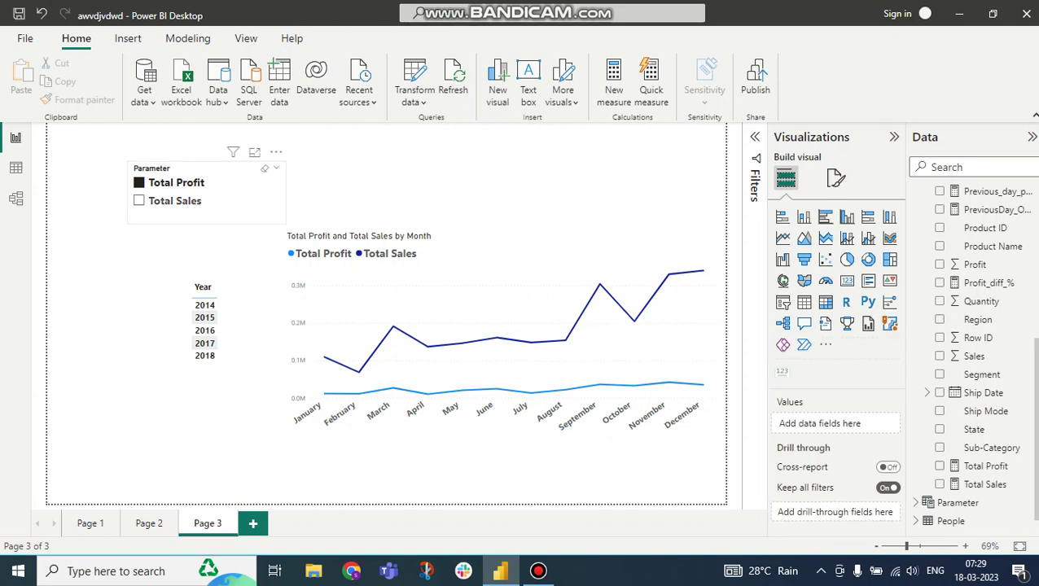
{"action": "left_click", "coordinate": [139, 201]}
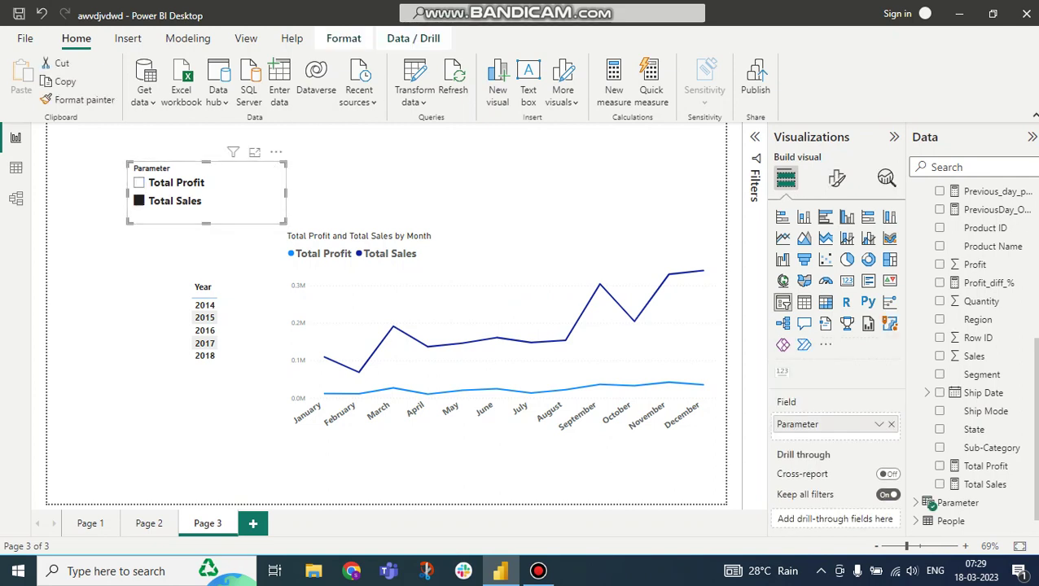
Examine the Parameter table's rows and its DAX definition in the table view
{"action": "left_click", "coordinate": [15, 168]}
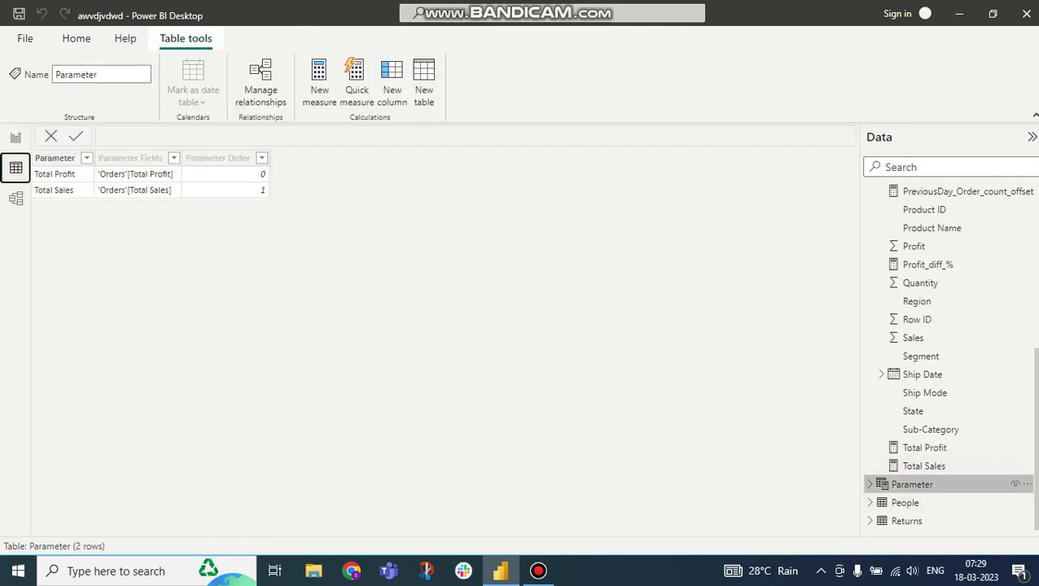
{"action": "left_click", "coordinate": [871, 484]}
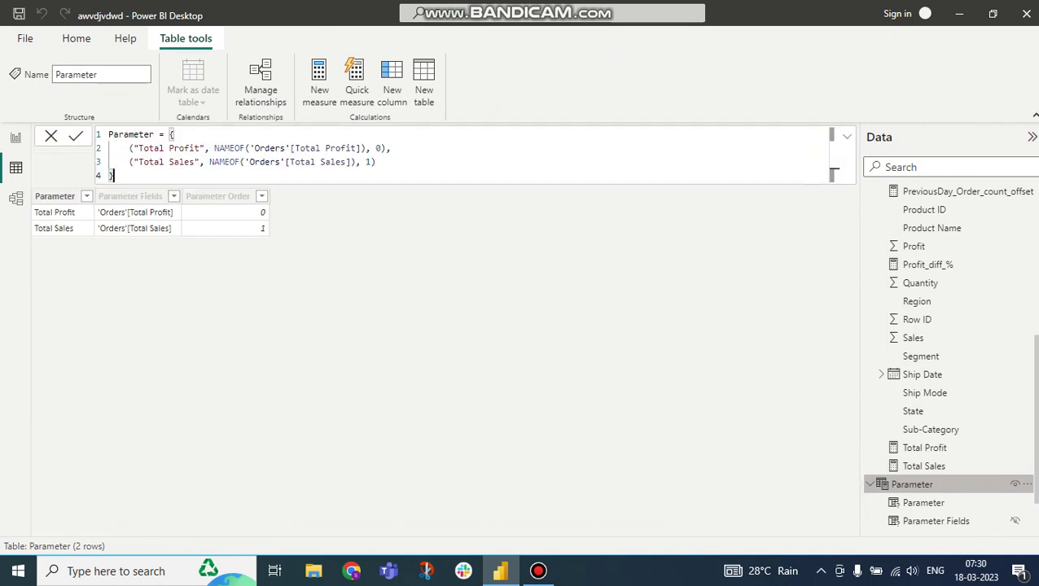
{"action": "left_click_drag", "start_coordinate": [109, 134], "coordinate": [116, 176]}
{"action": "left_click", "coordinate": [116, 175]}
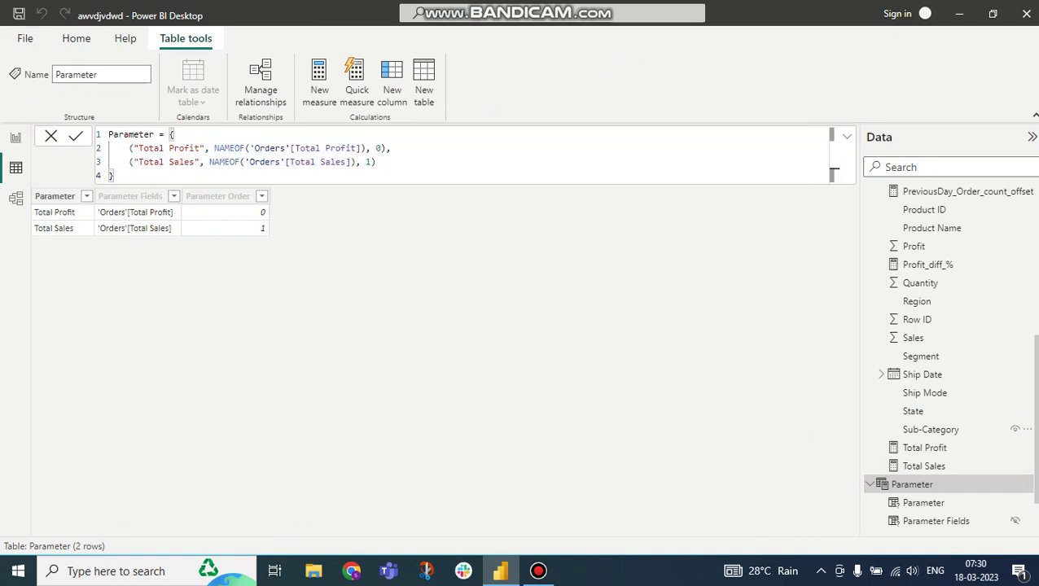
Unhide the Parameter Fields column of the Parameter table
{"action": "scroll", "coordinate": [949, 466], "scroll_direction": "down", "scroll_amount": 2}
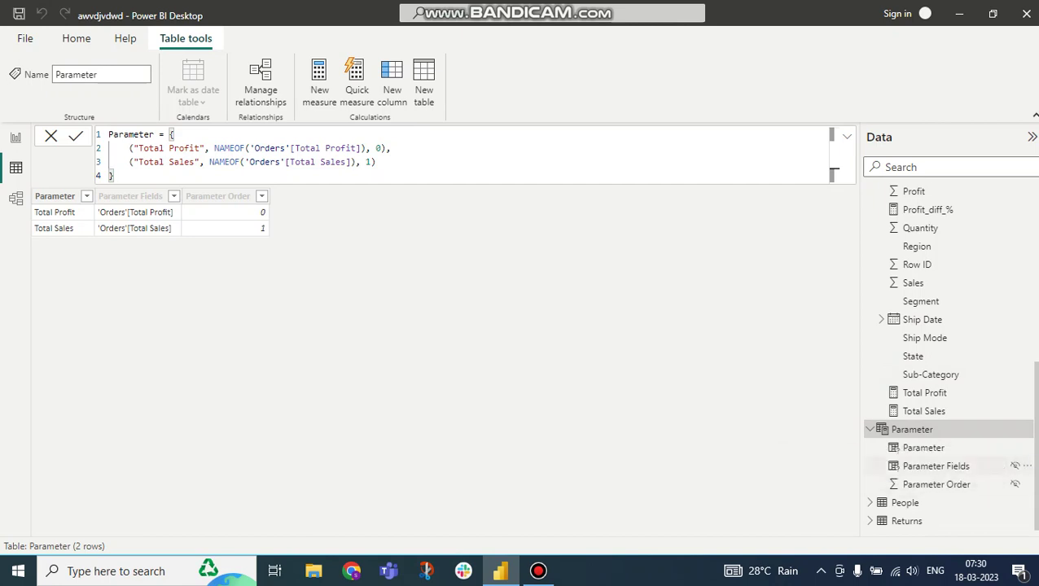
{"action": "left_click", "coordinate": [130, 197]}
{"action": "left_click", "coordinate": [1014, 466]}
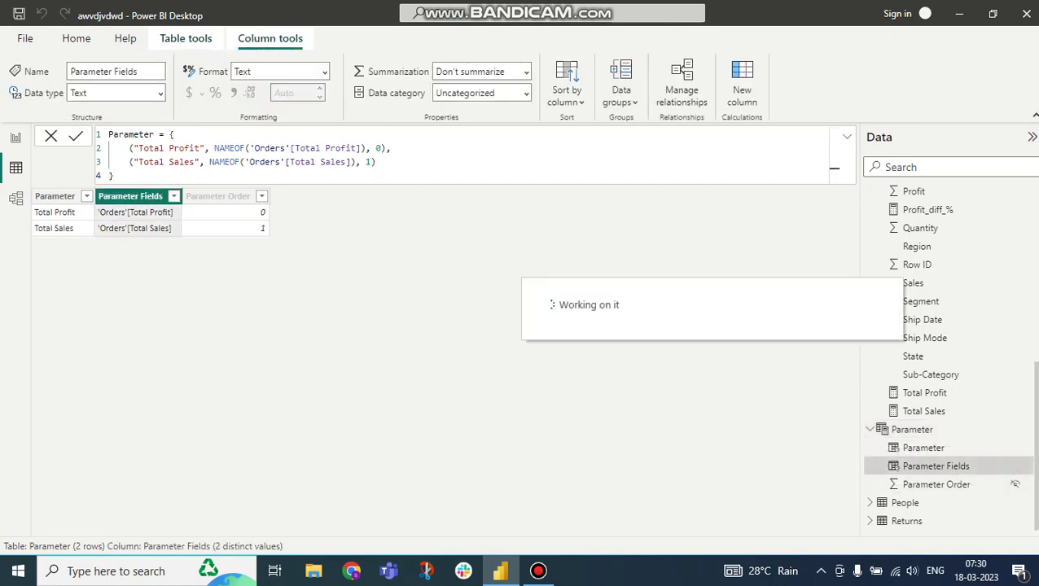
Unhide the Parameter Order column of the Parameter table
{"action": "left_click", "coordinate": [1015, 483]}
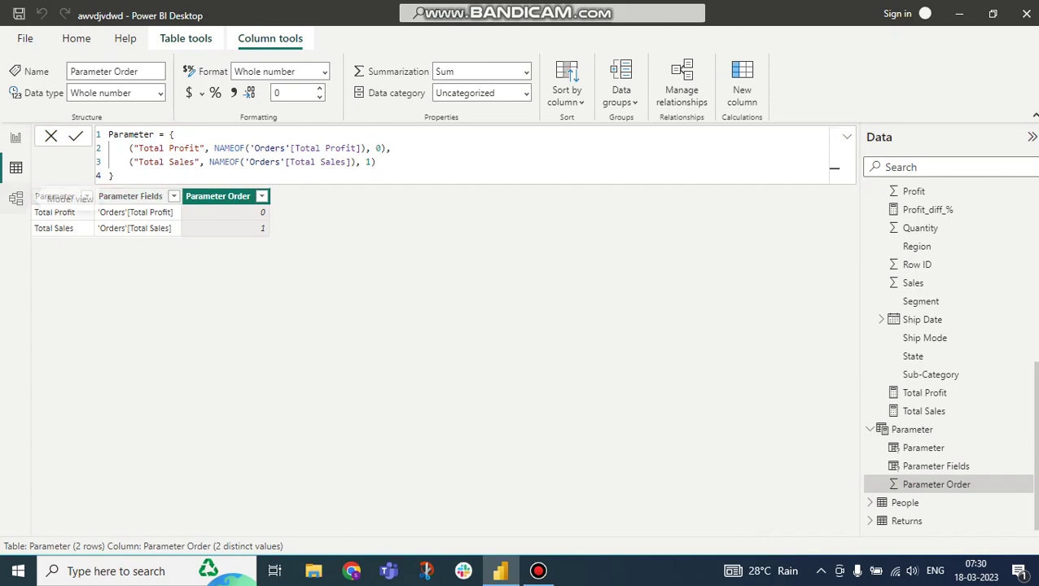
{"action": "left_click", "coordinate": [847, 137]}
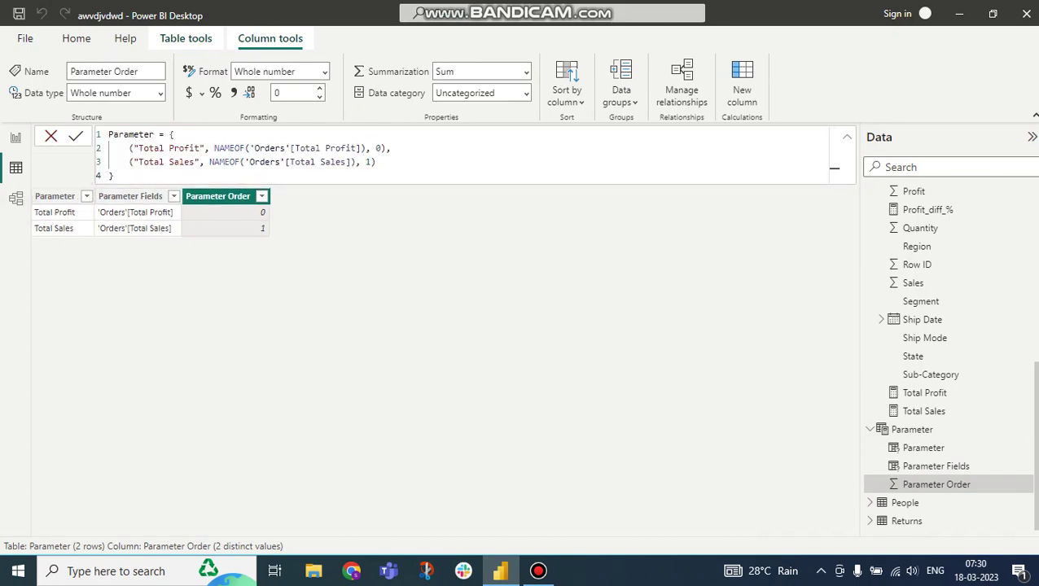
Replace Total Profit and Total Sales on the report line chart's Y-axis with the Parameter field
{"action": "left_click", "coordinate": [15, 136]}
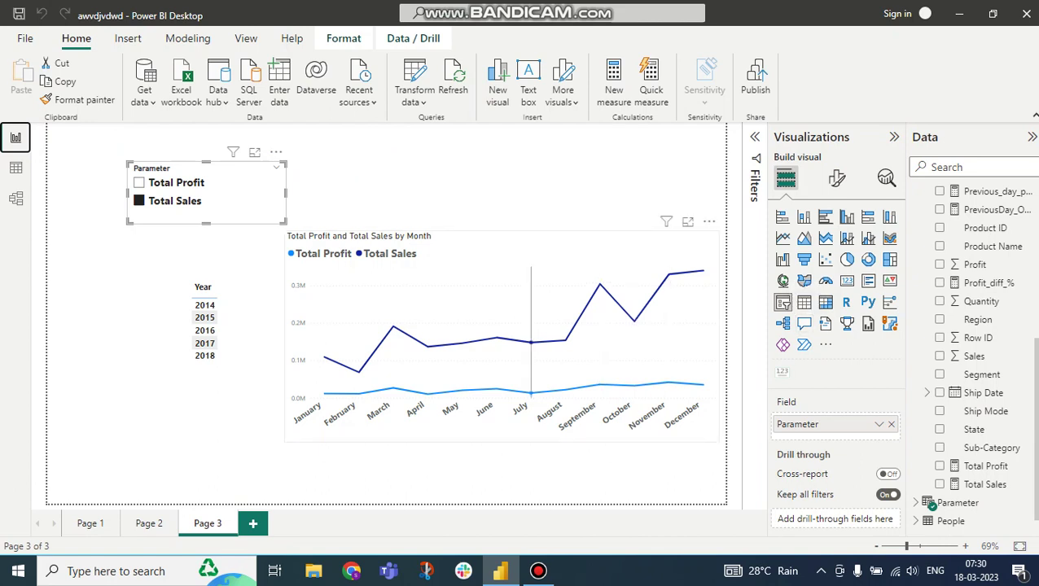
{"action": "left_click", "coordinate": [502, 265]}
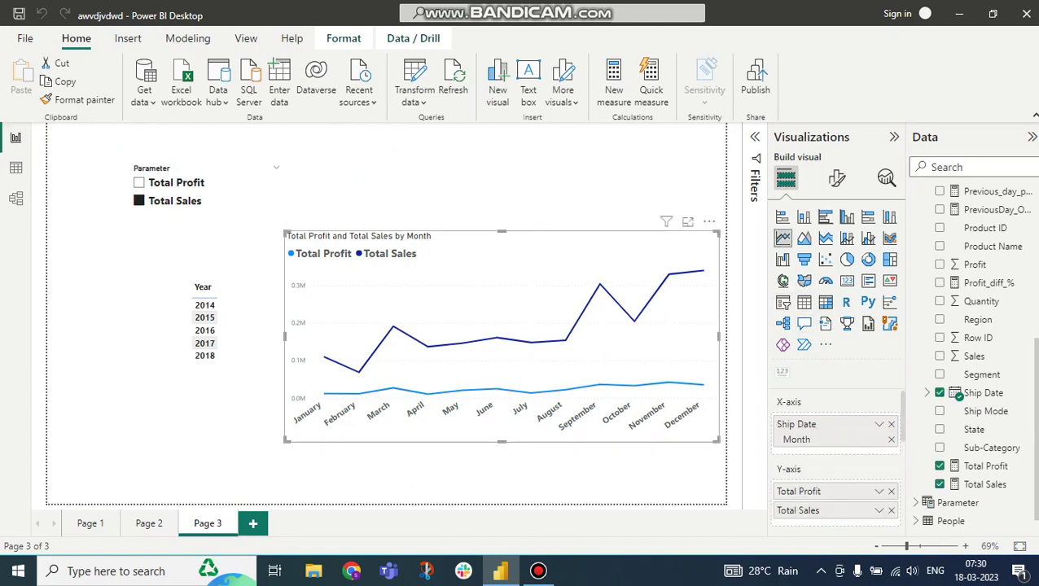
{"action": "scroll", "coordinate": [834, 457], "scroll_direction": "down", "scroll_amount": 3}
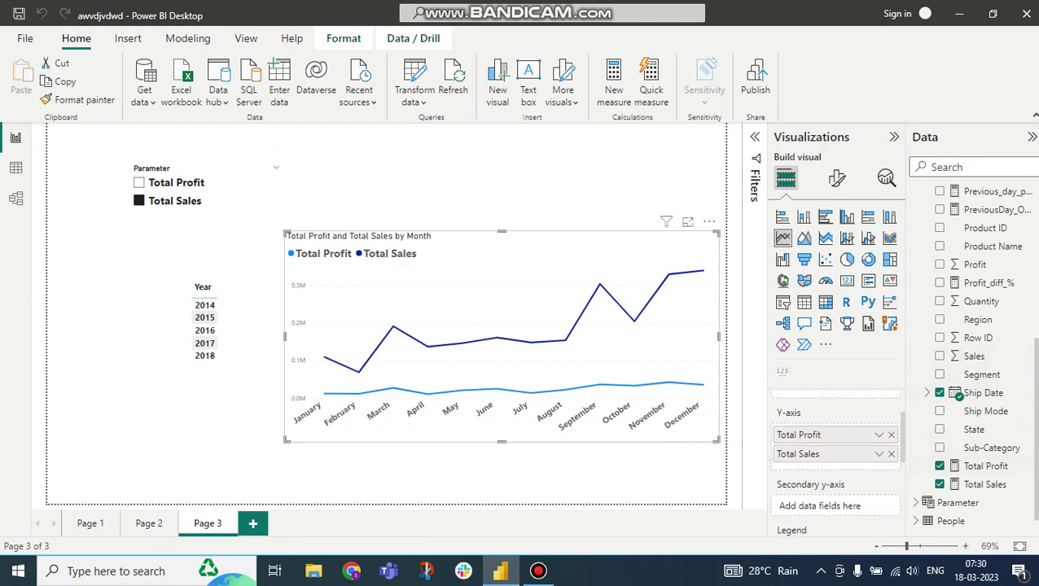
{"action": "left_click", "coordinate": [891, 435]}
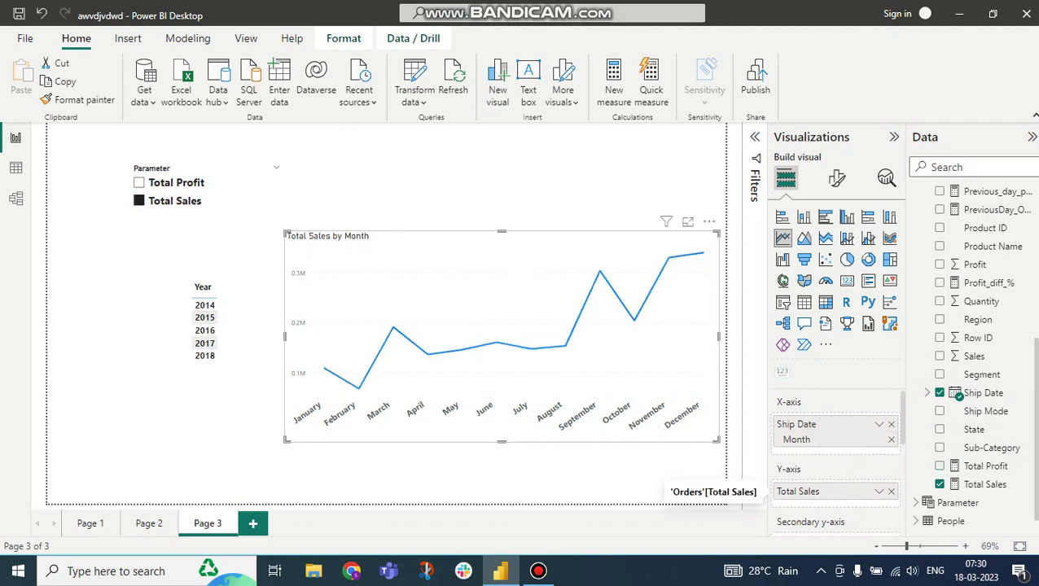
{"action": "left_click", "coordinate": [890, 491]}
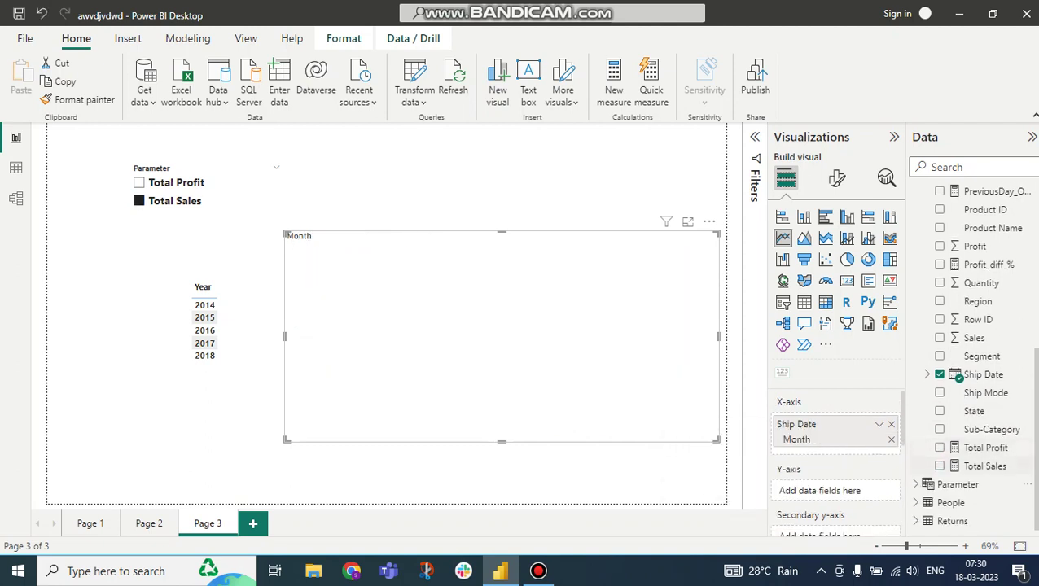
{"action": "left_click", "coordinate": [957, 484]}
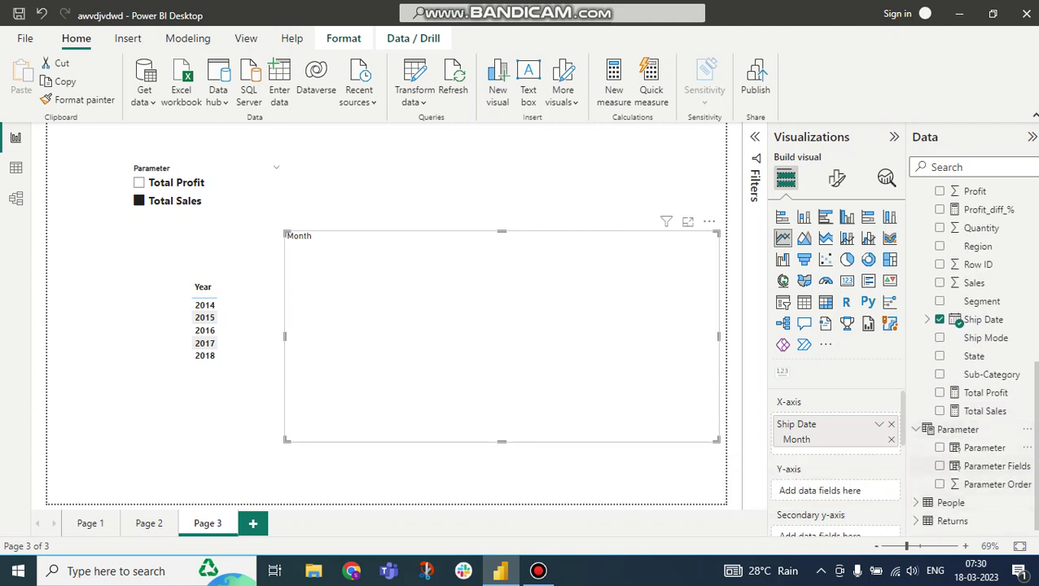
{"action": "left_click", "coordinate": [940, 447]}
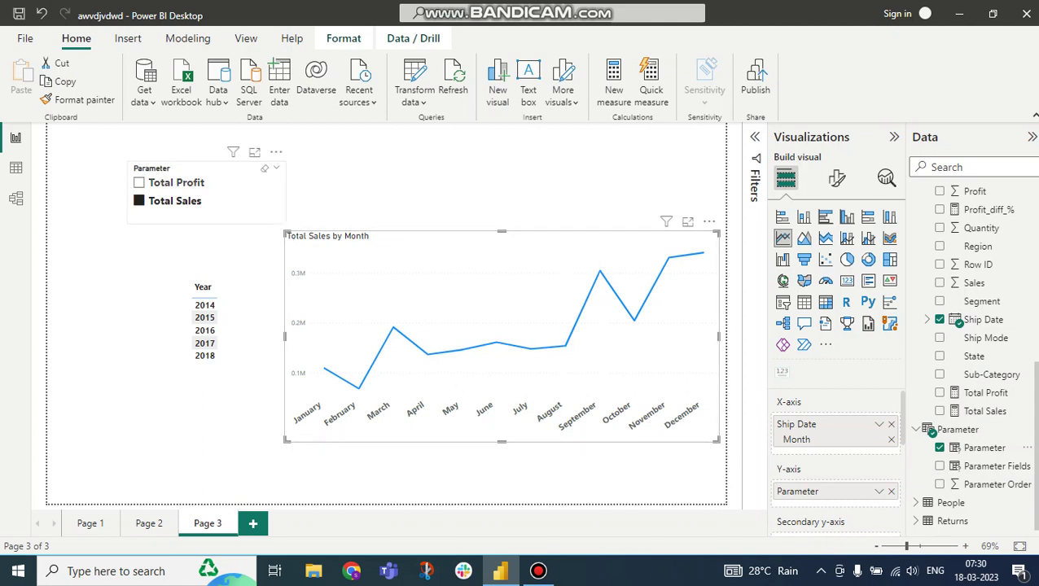
Test the parameter-driven line chart by clearing the slicer and alternating Total Profit and Total Sales, ending on Total Sales
{"action": "left_click", "coordinate": [139, 202]}
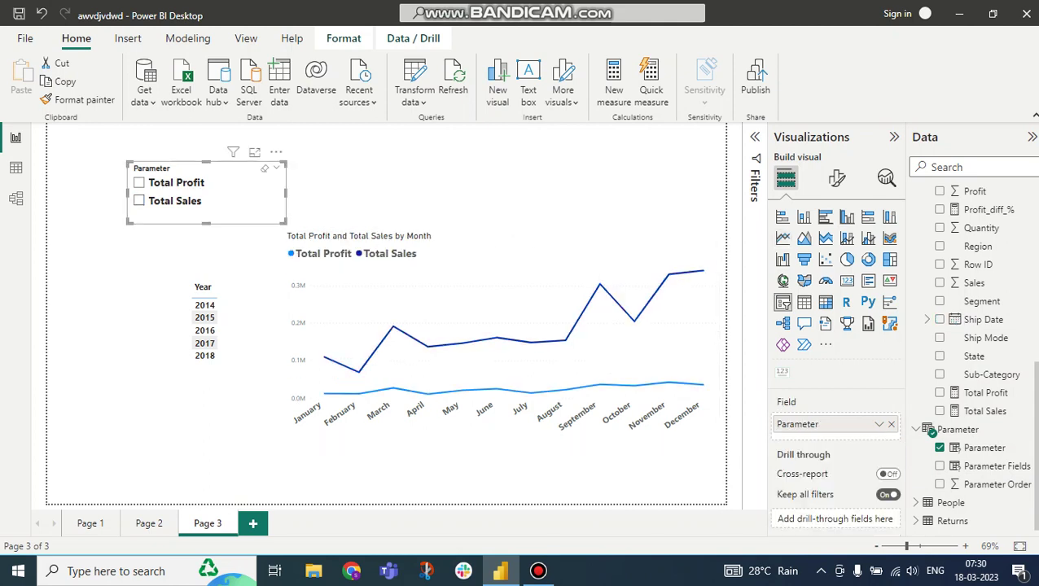
{"action": "left_click", "coordinate": [140, 182]}
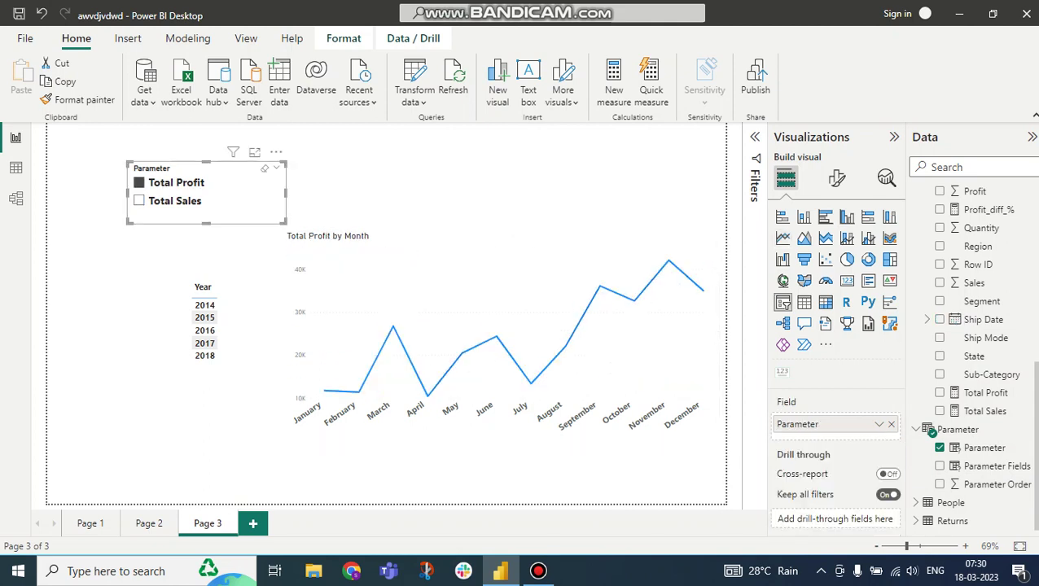
{"action": "left_click", "coordinate": [139, 201]}
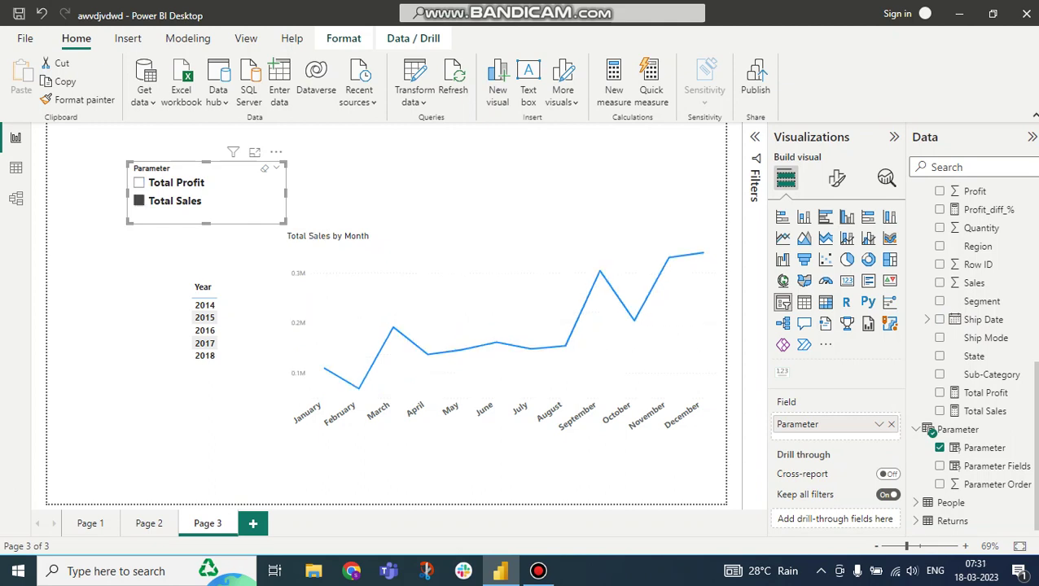
{"action": "left_click", "coordinate": [139, 184]}
{"action": "left_click", "coordinate": [139, 201]}
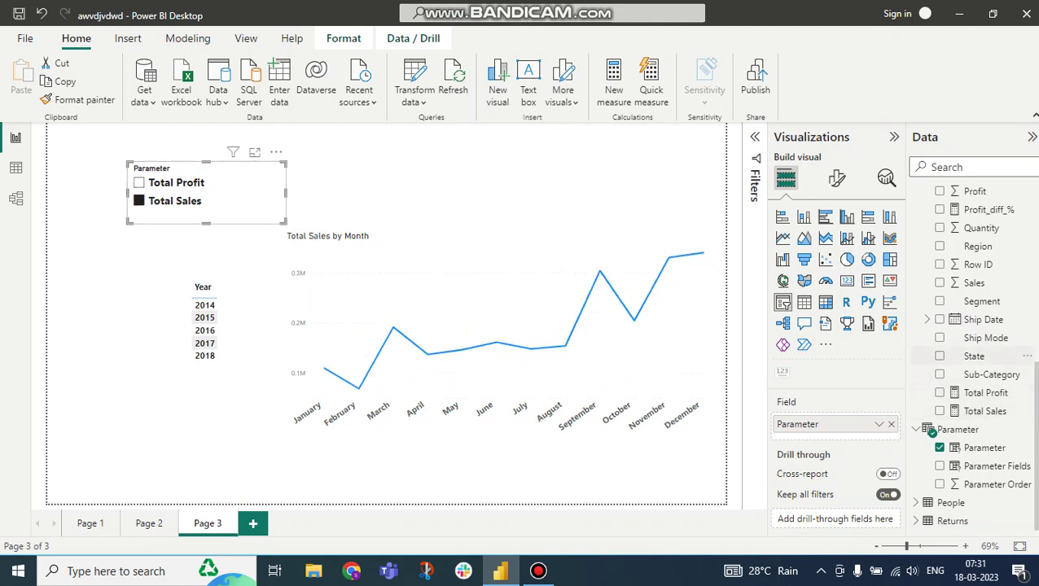
Review the Parameter table in the data view, then return to the report page
{"action": "scroll", "coordinate": [978, 246], "scroll_direction": "up", "scroll_amount": 3}
{"action": "scroll", "coordinate": [977, 246], "scroll_direction": "down", "scroll_amount": 3}
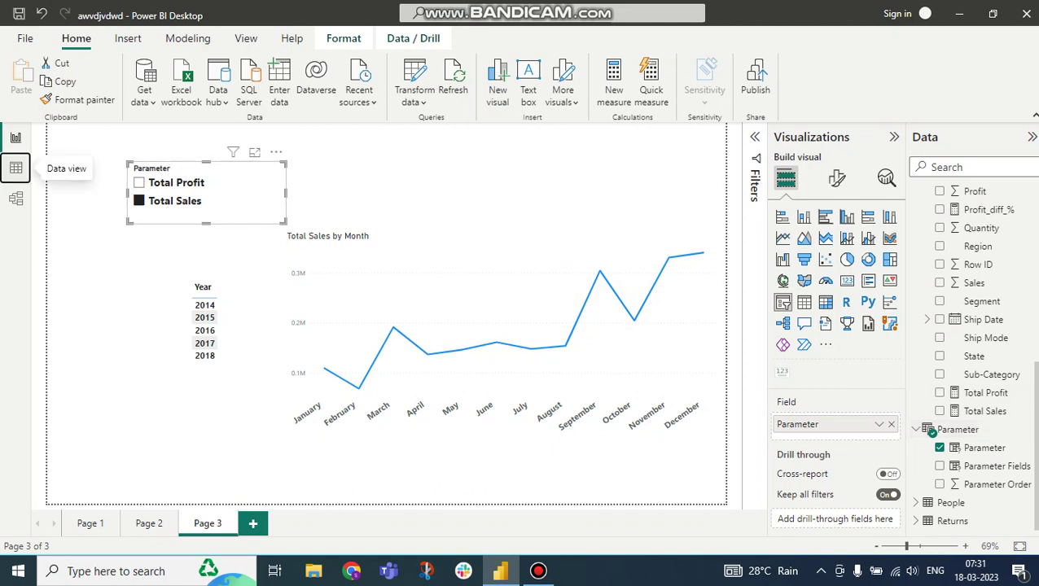
{"action": "left_click", "coordinate": [15, 167]}
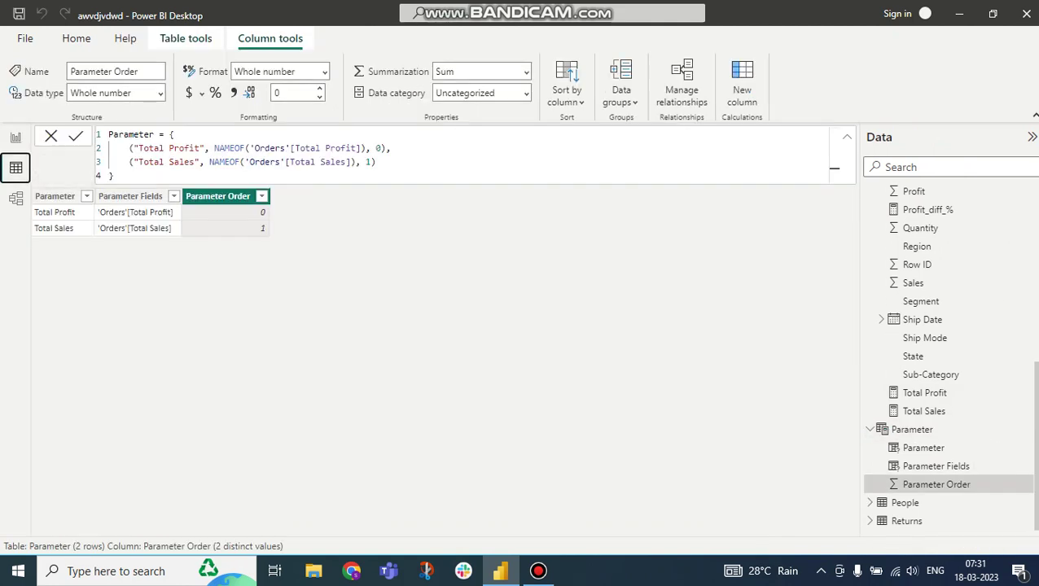
{"action": "left_click", "coordinate": [15, 137]}
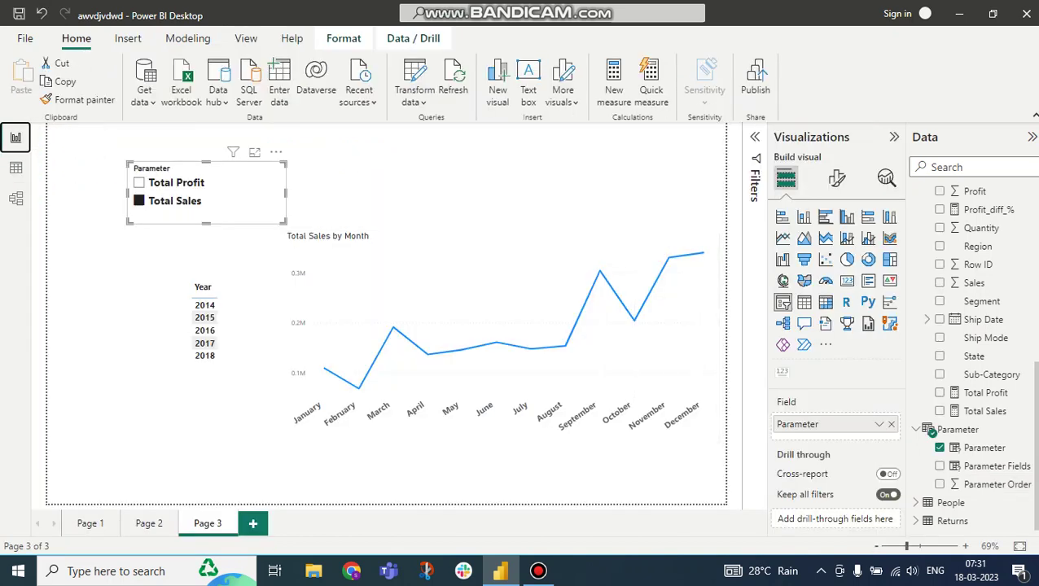
Turn on single select in the Parameter slicer's selection settings
{"action": "left_click", "coordinate": [537, 293]}
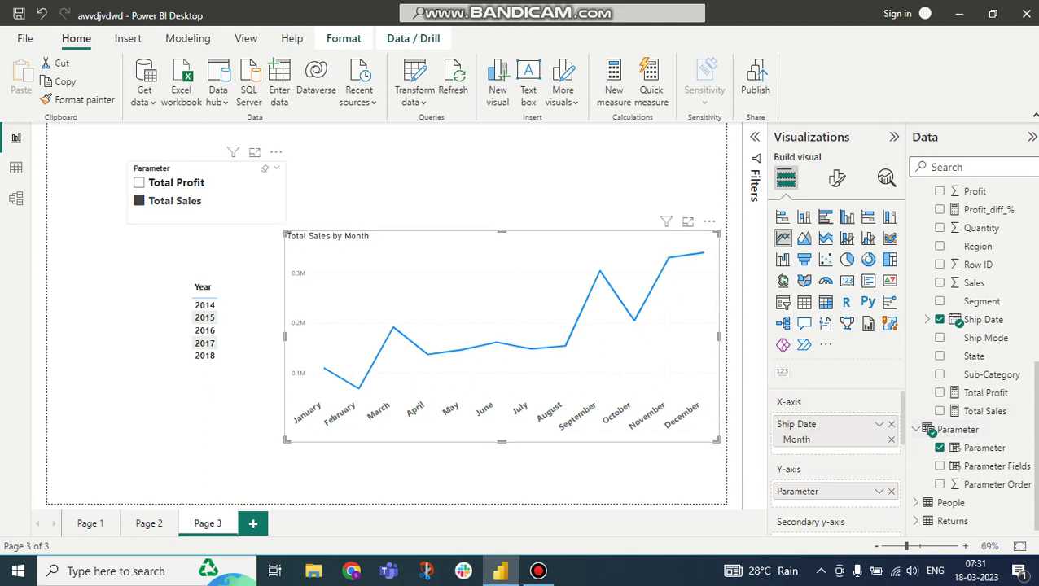
{"action": "left_click", "coordinate": [218, 213]}
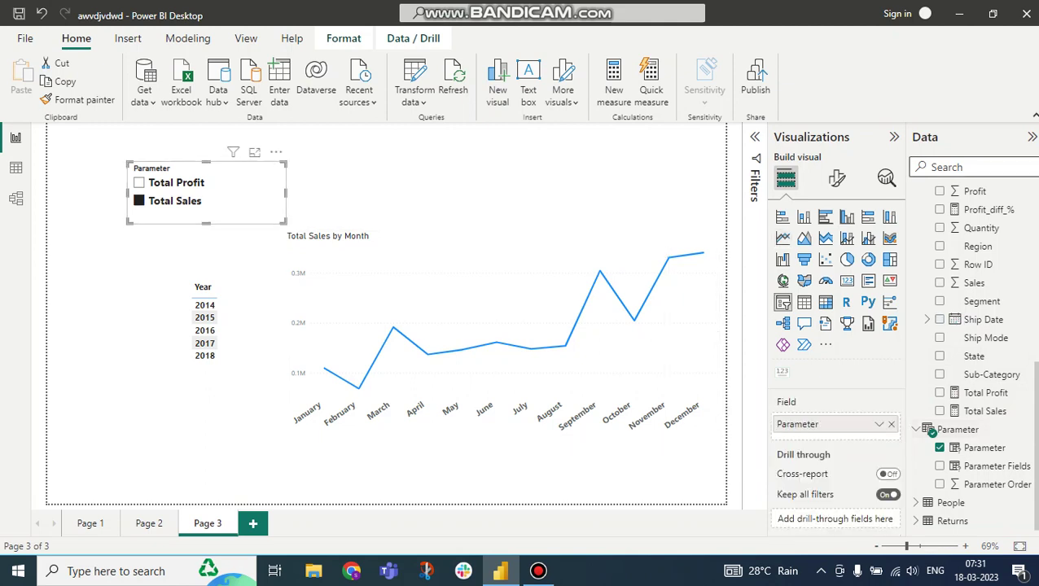
{"action": "left_click", "coordinate": [837, 177]}
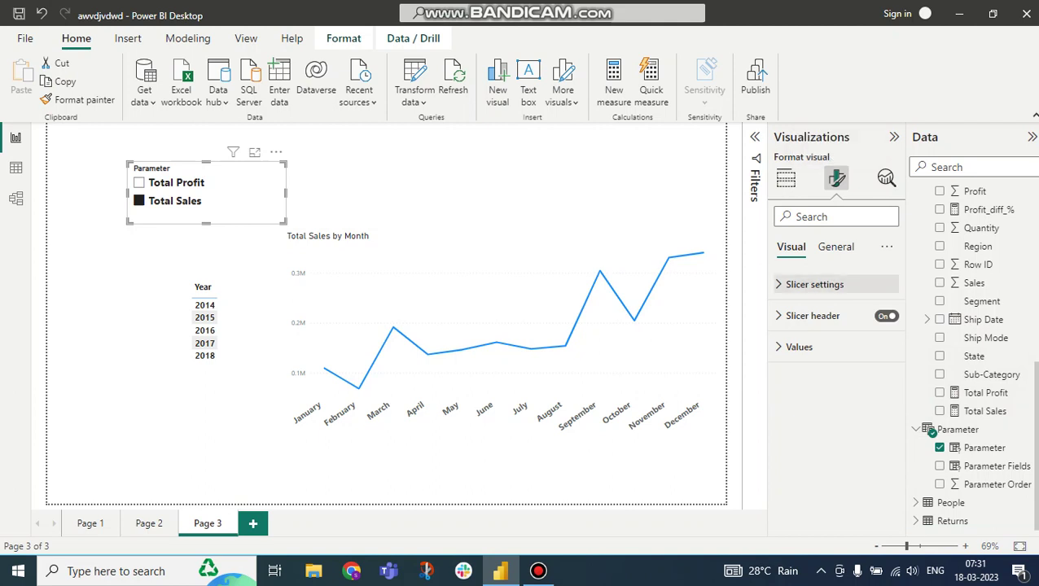
{"action": "left_click", "coordinate": [814, 284]}
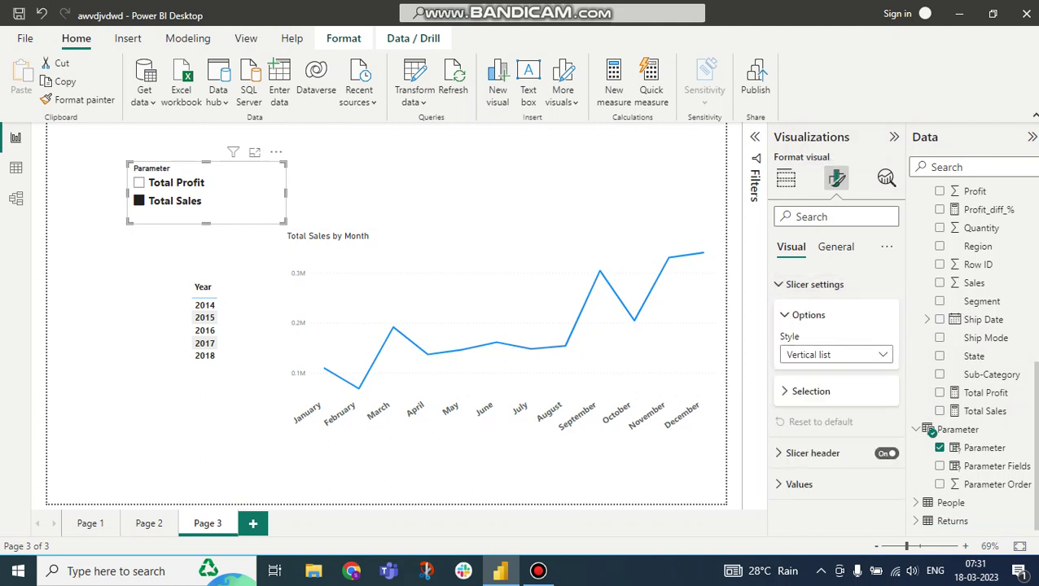
{"action": "left_click", "coordinate": [811, 391]}
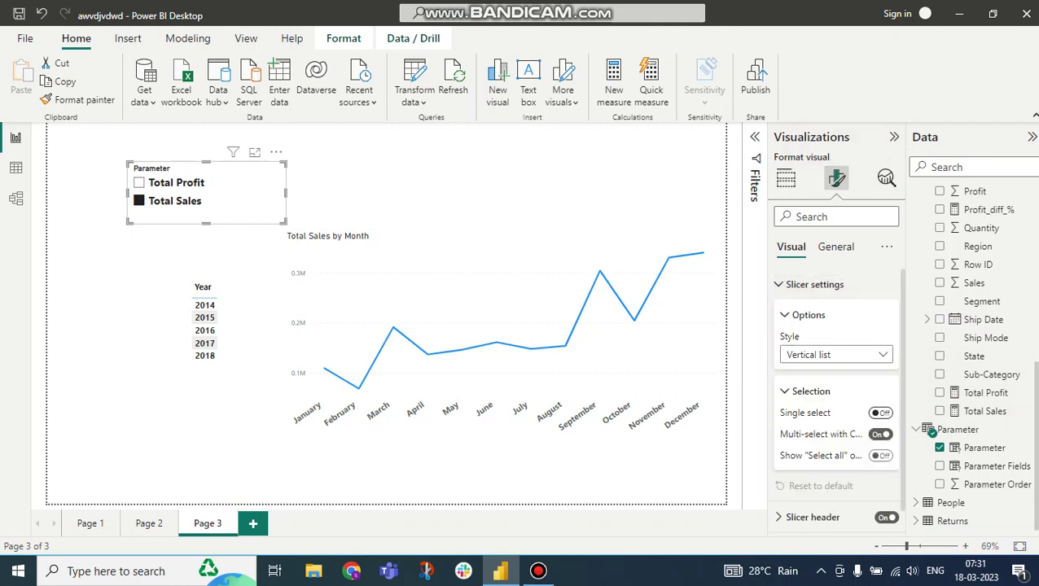
{"action": "left_click", "coordinate": [881, 413]}
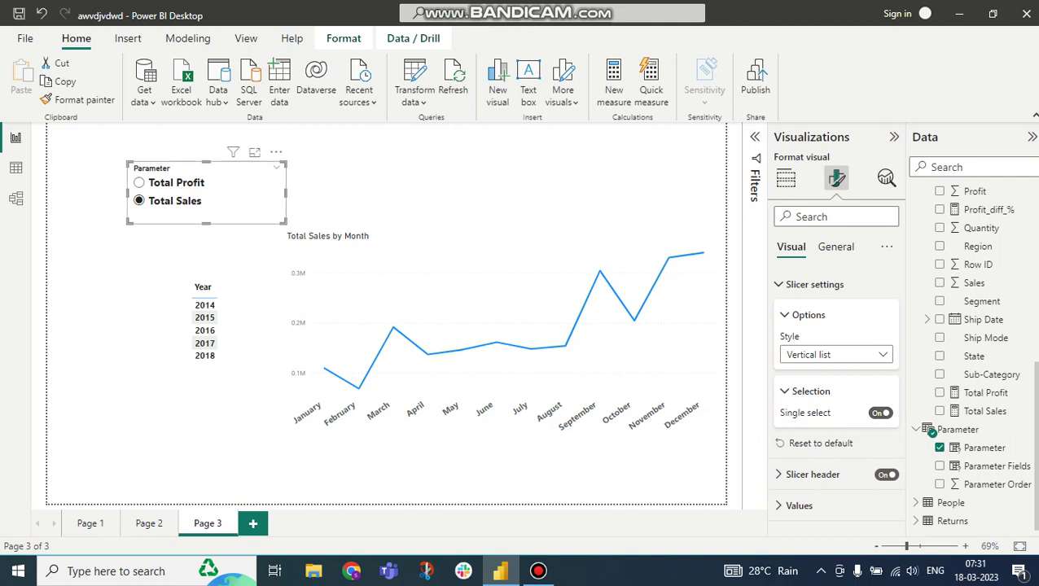
Filter the line chart to 2016 through the Year table and switch the single-select slicer between both measures, ending on Total Sales
{"action": "left_click", "coordinate": [139, 183]}
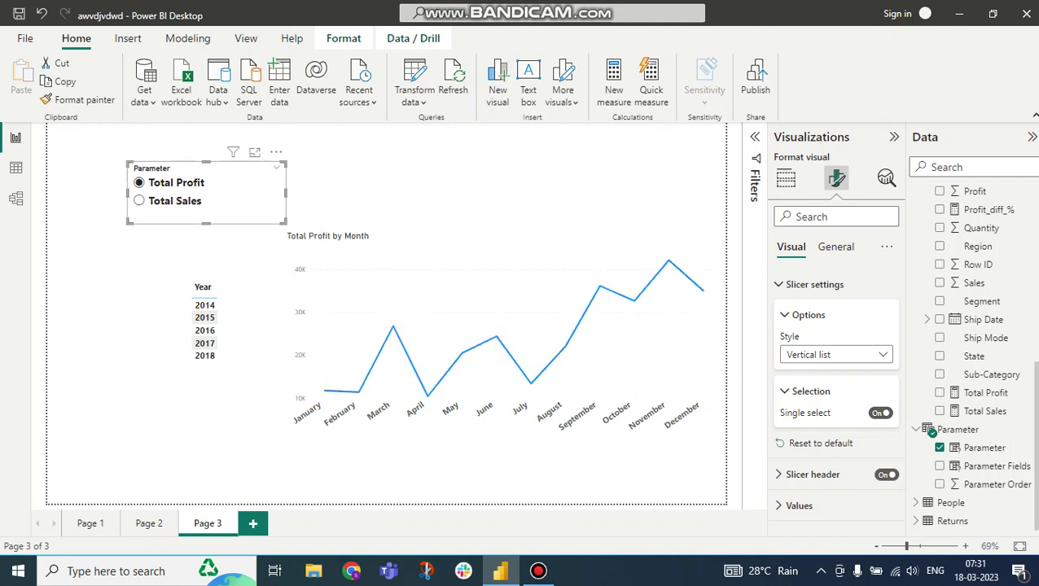
{"action": "left_click", "coordinate": [139, 200]}
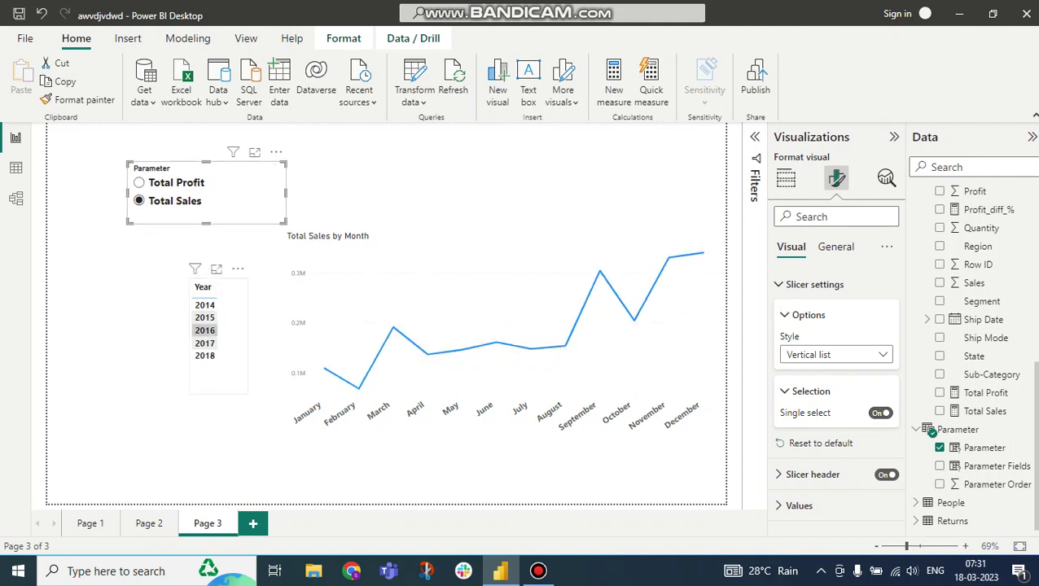
{"action": "left_click", "coordinate": [204, 330]}
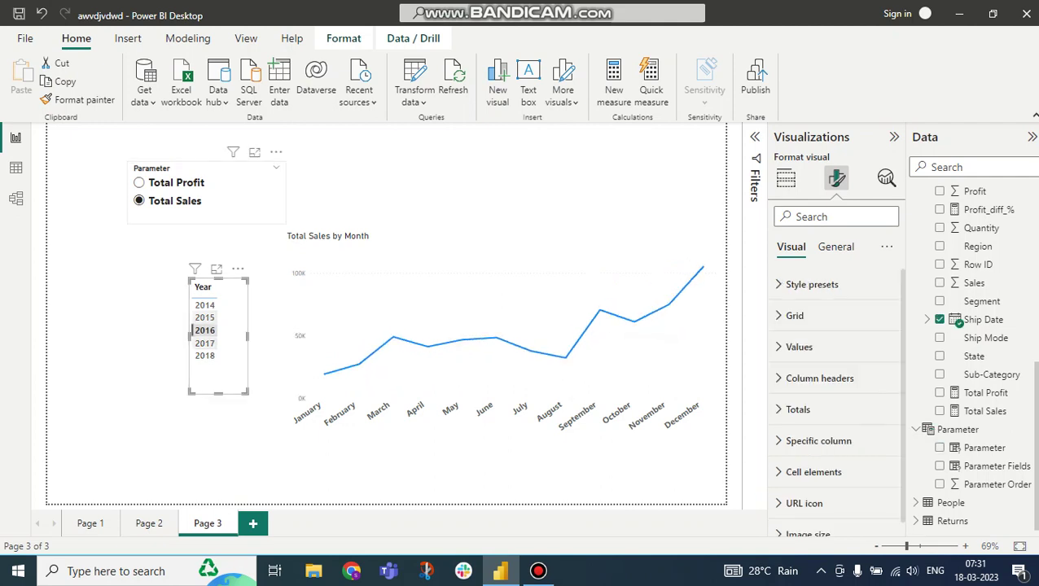
{"action": "left_click", "coordinate": [140, 182]}
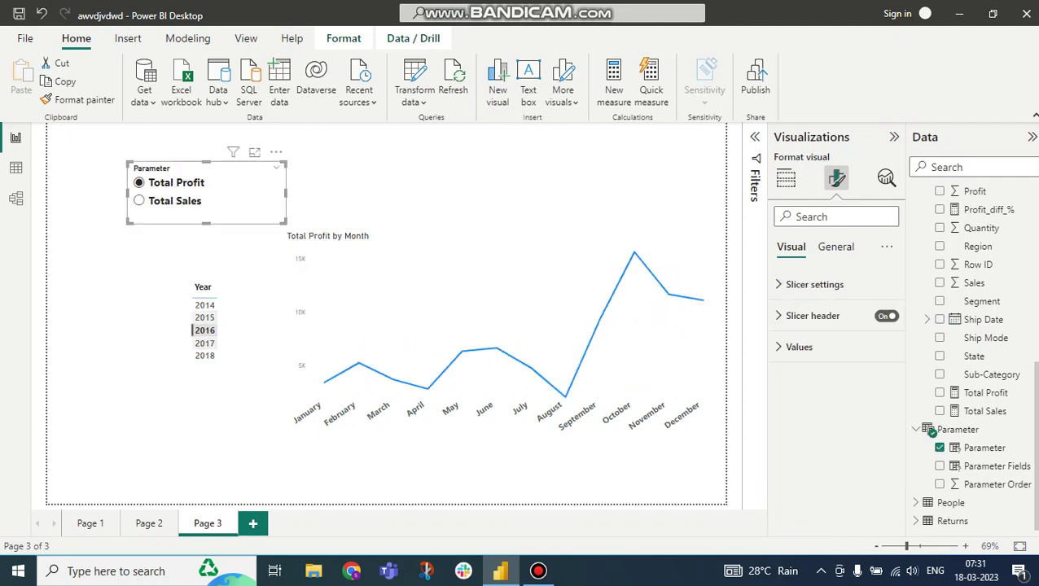
{"action": "left_click", "coordinate": [139, 201]}
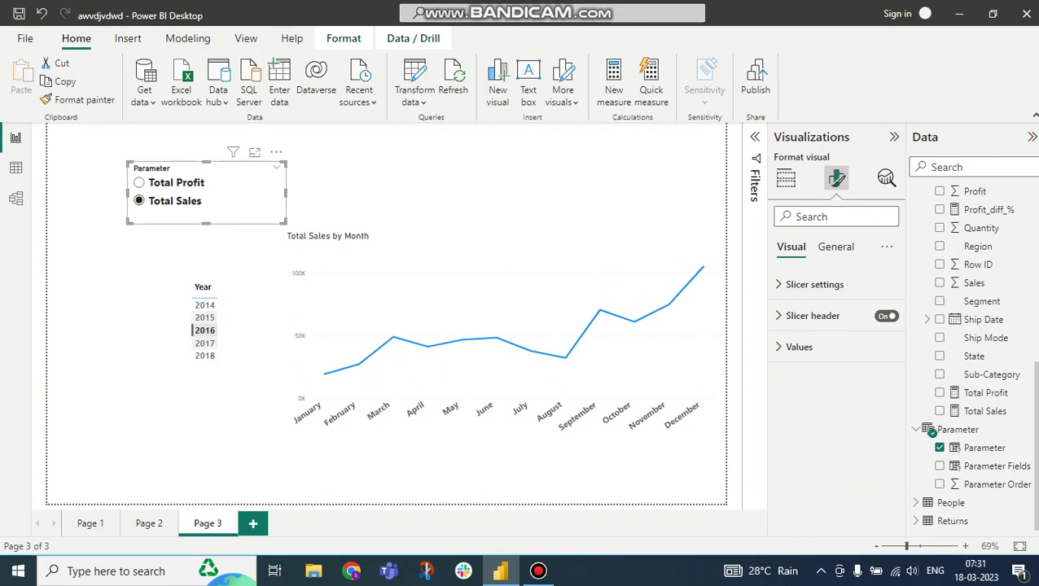
{"action": "left_click", "coordinate": [365, 189]}
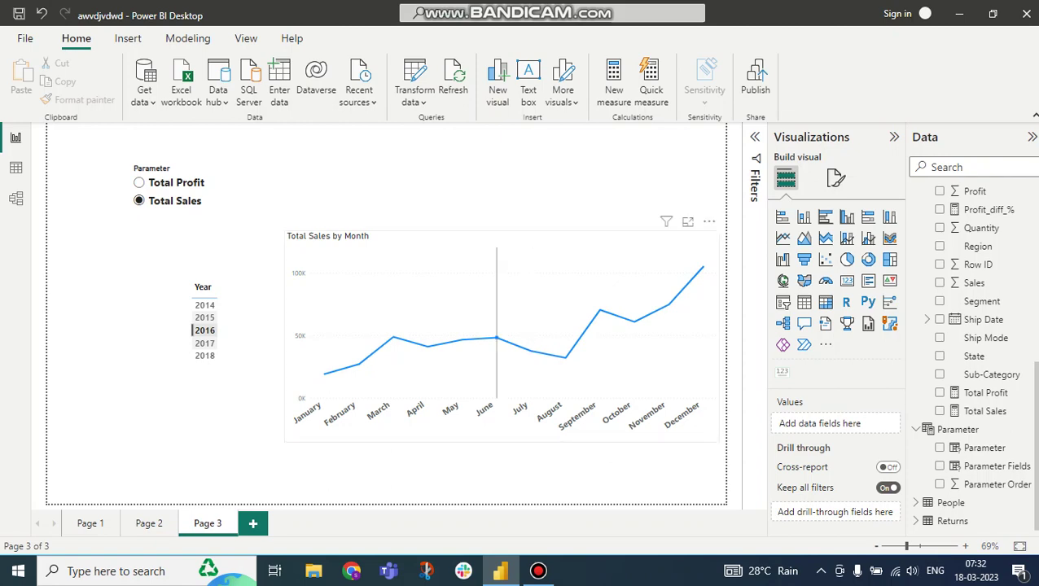
{"action": "left_click", "coordinate": [540, 570]}
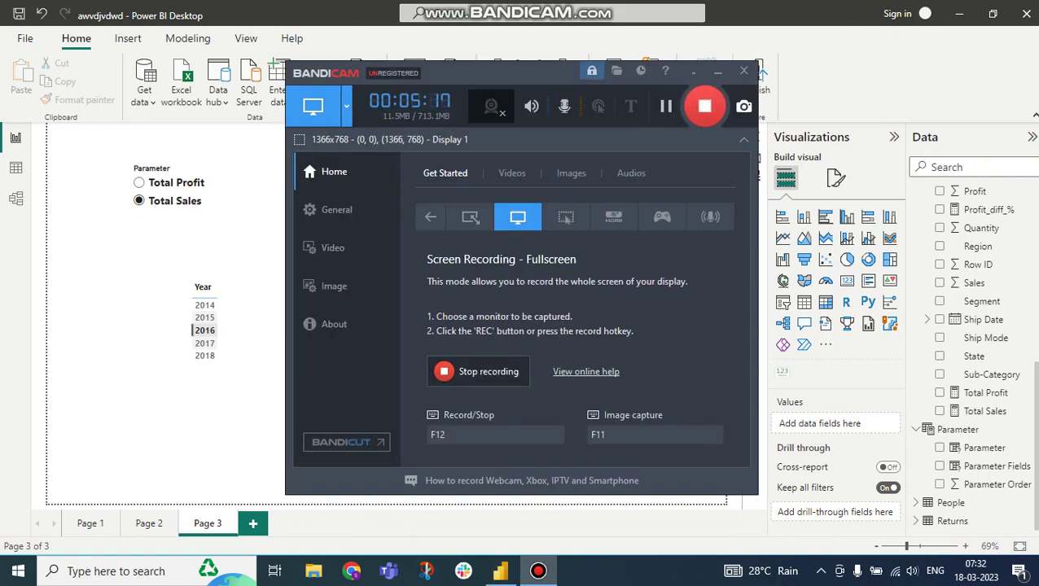